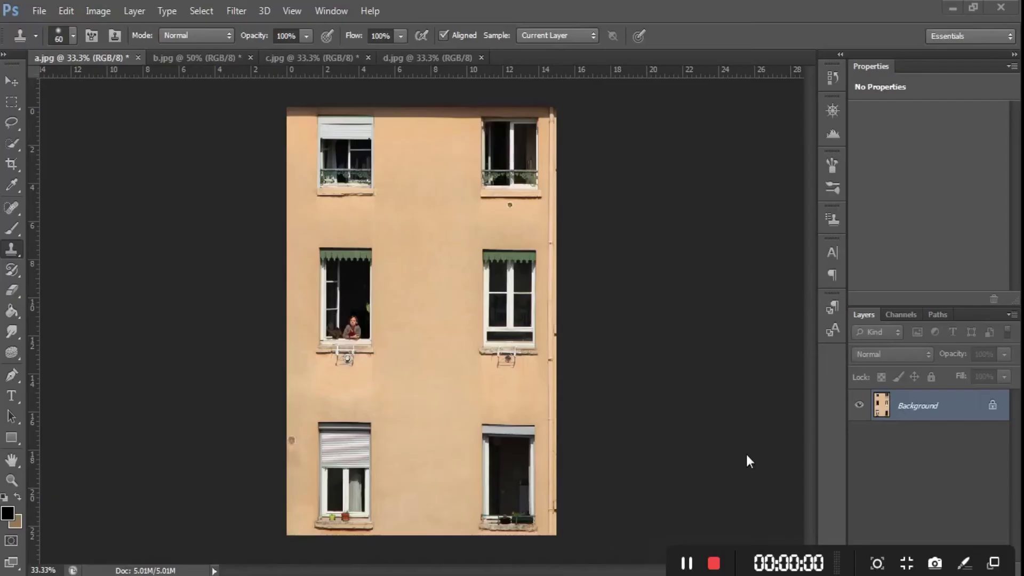
- Open the context menu for the building photo's Background layer
right_click(914, 410)
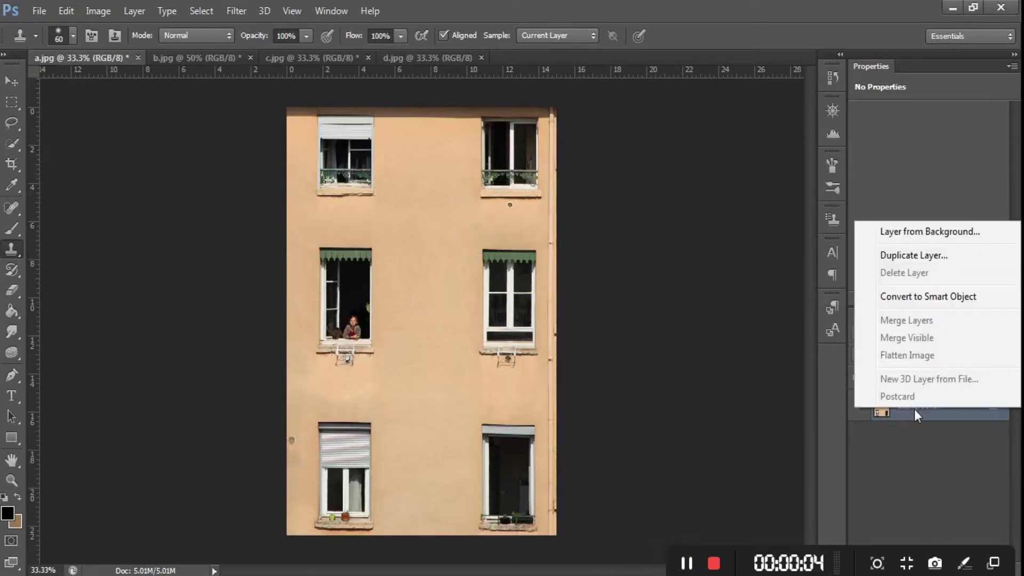
- Duplicate the Background layer as a new layer named Edit
click(906, 259)
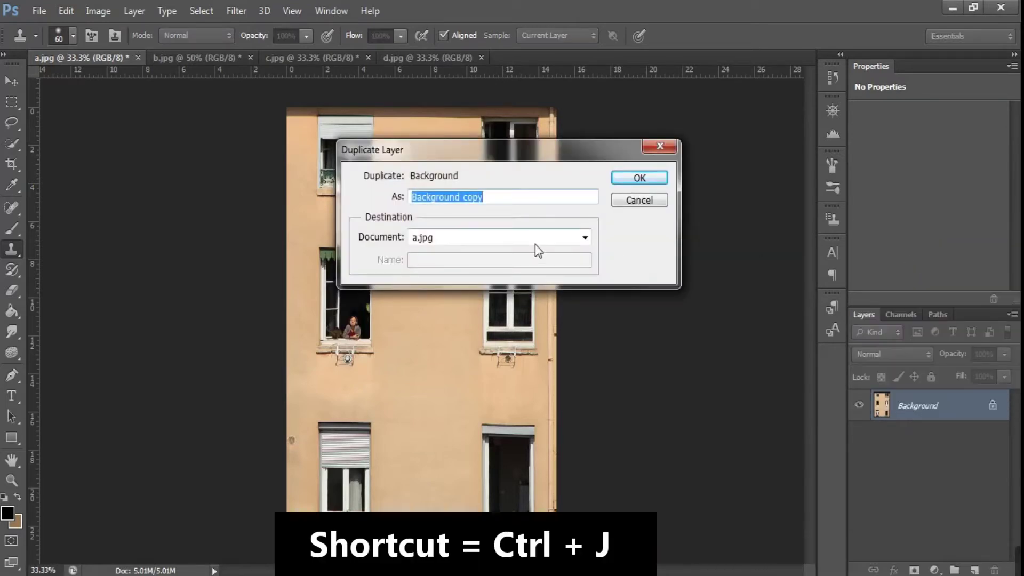
text(Edit)
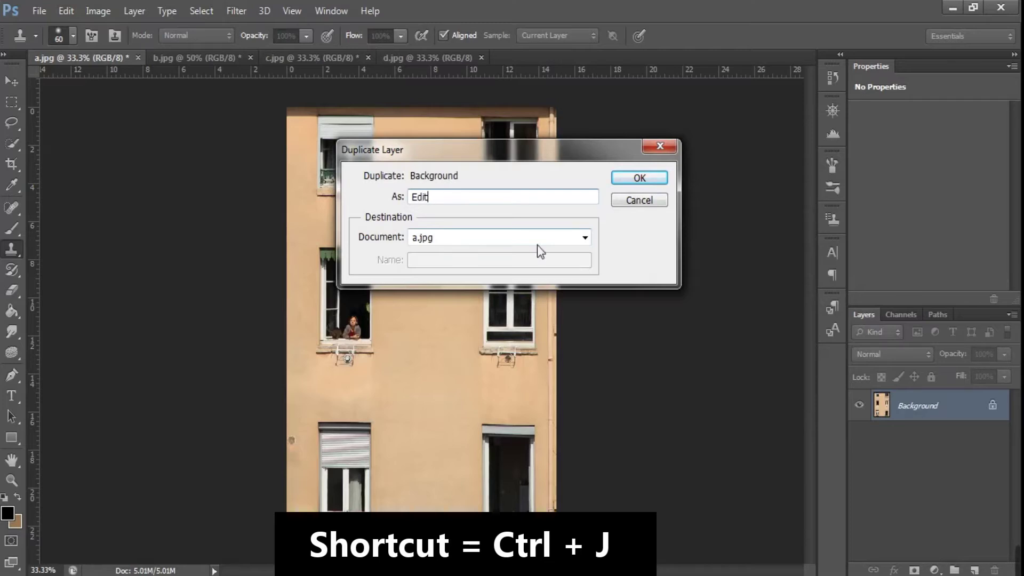
click(639, 178)
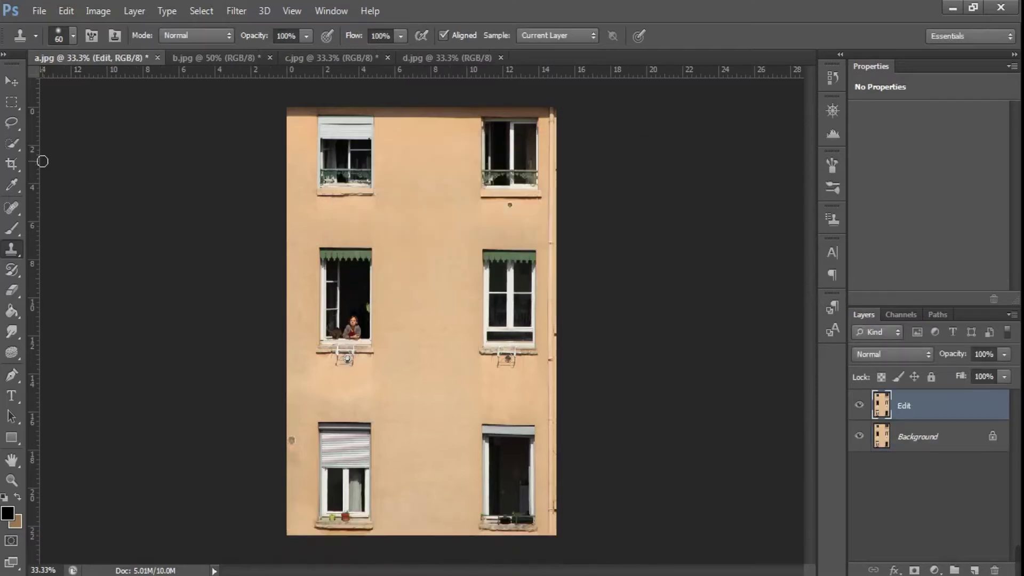
- Draw a four-corner polygonal lasso selection around the woman's window
click(12, 123)
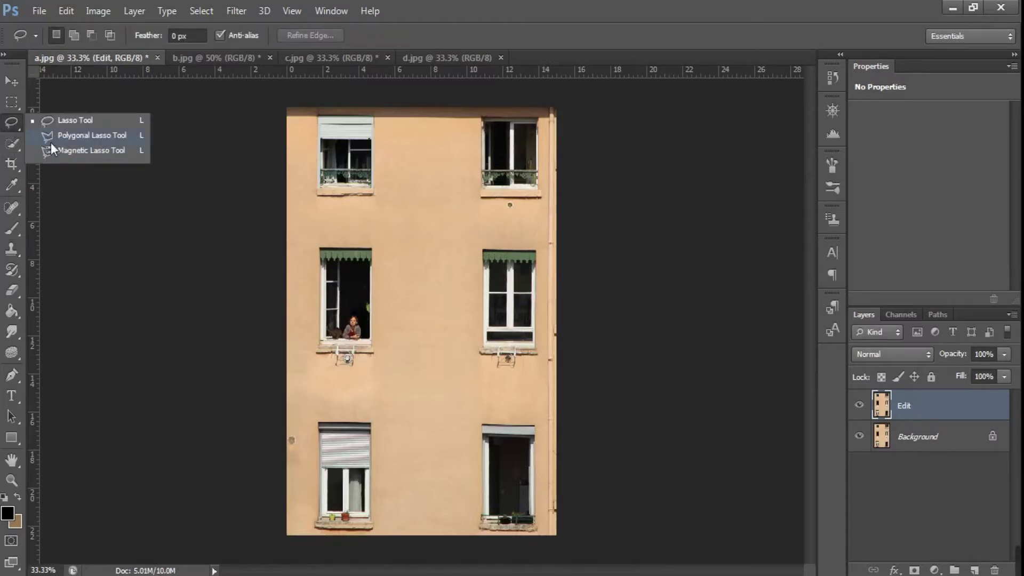
click(71, 136)
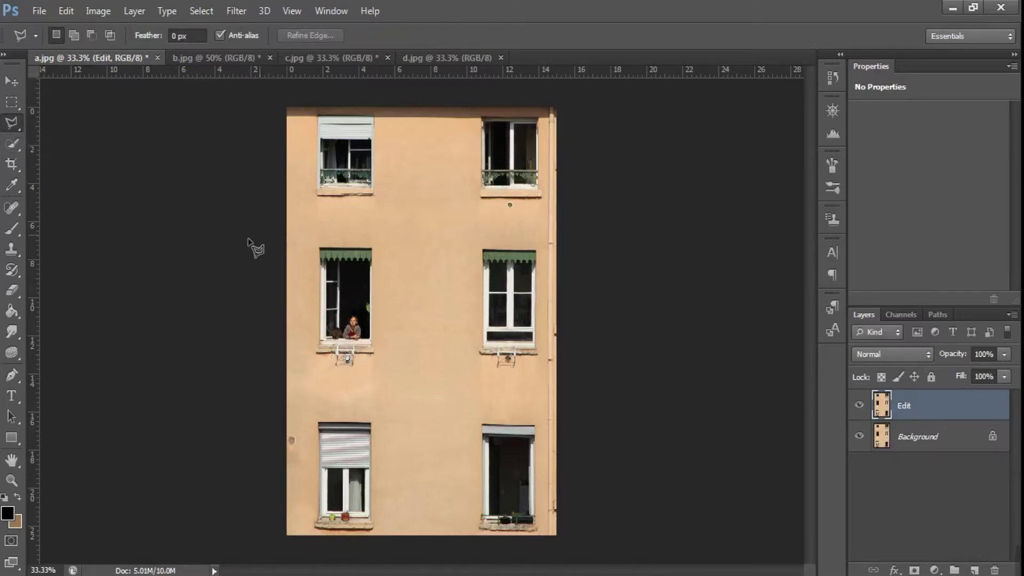
click(311, 231)
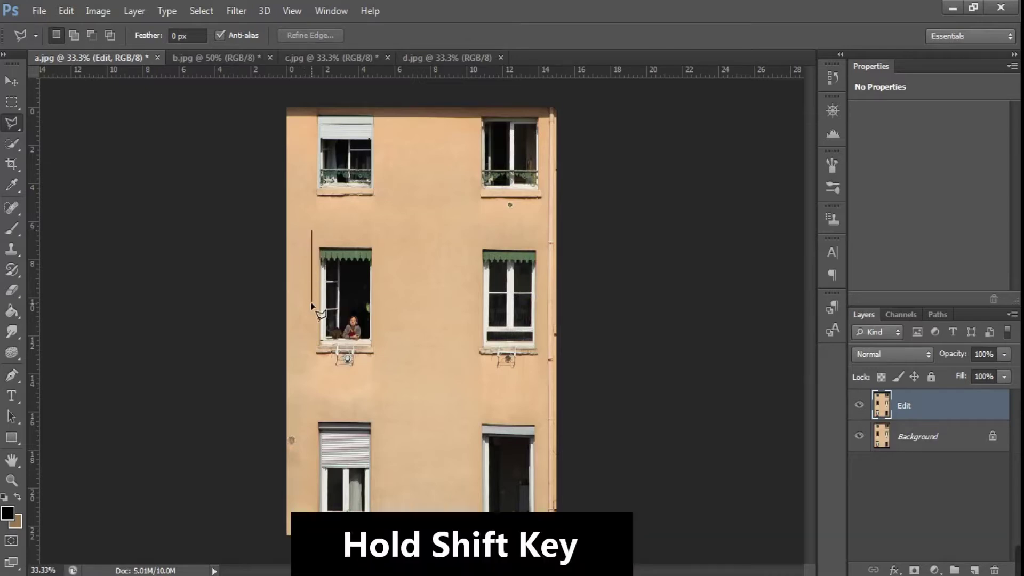
click(311, 370)
click(384, 370)
click(384, 231)
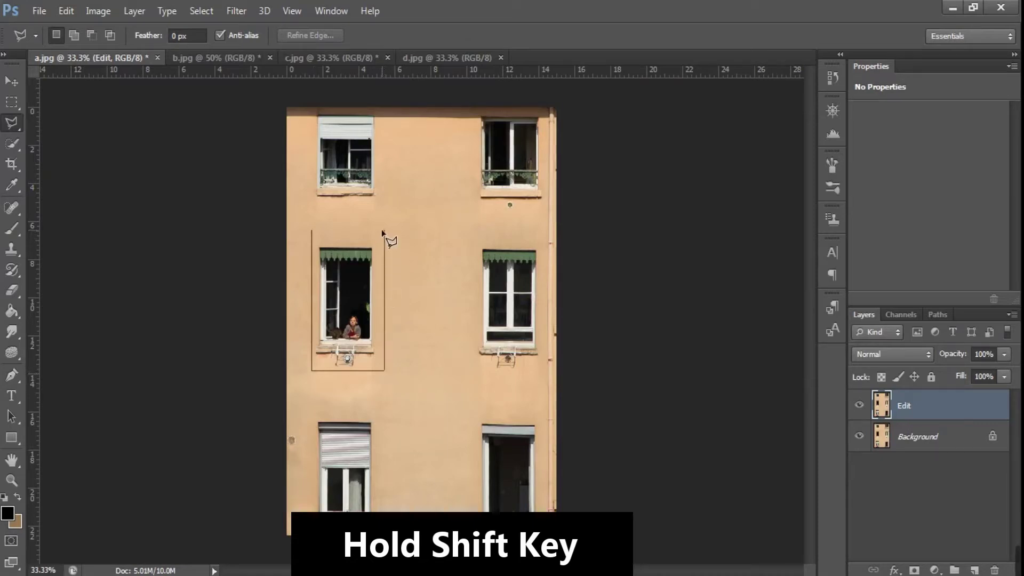
click(314, 232)
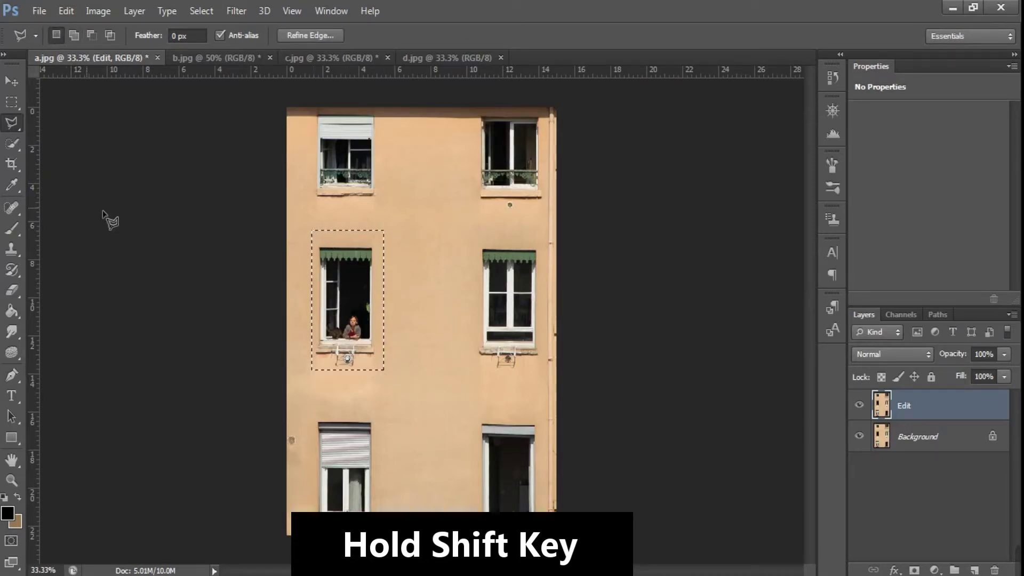
click(18, 208)
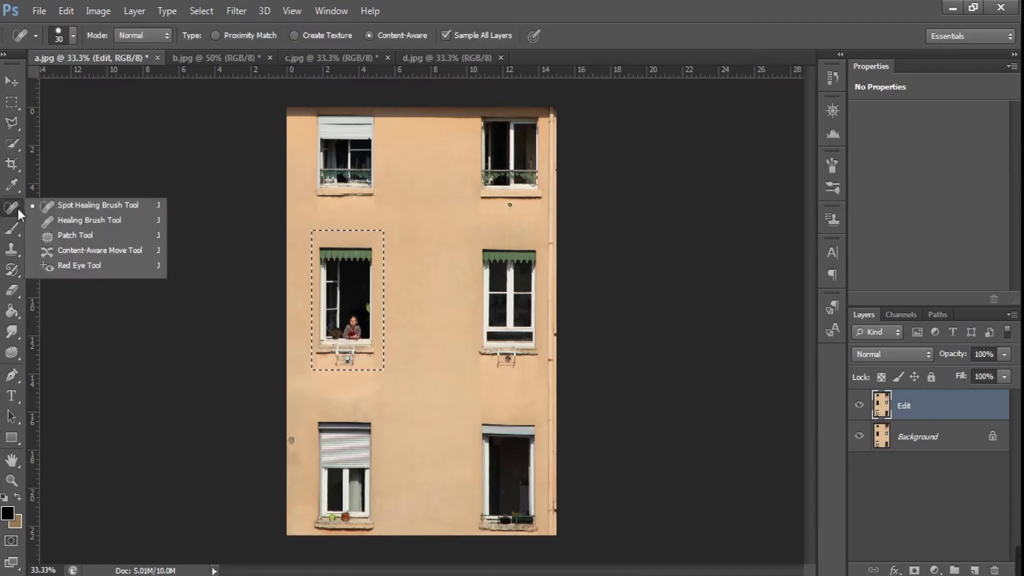
- Patch the woman out using the clean right-hand window, then toggle the Edit layer to compare
click(80, 235)
mouse_move(358, 234)
mouse_down()
mouse_move(438, 290)
mouse_move(508, 292)
mouse_up()
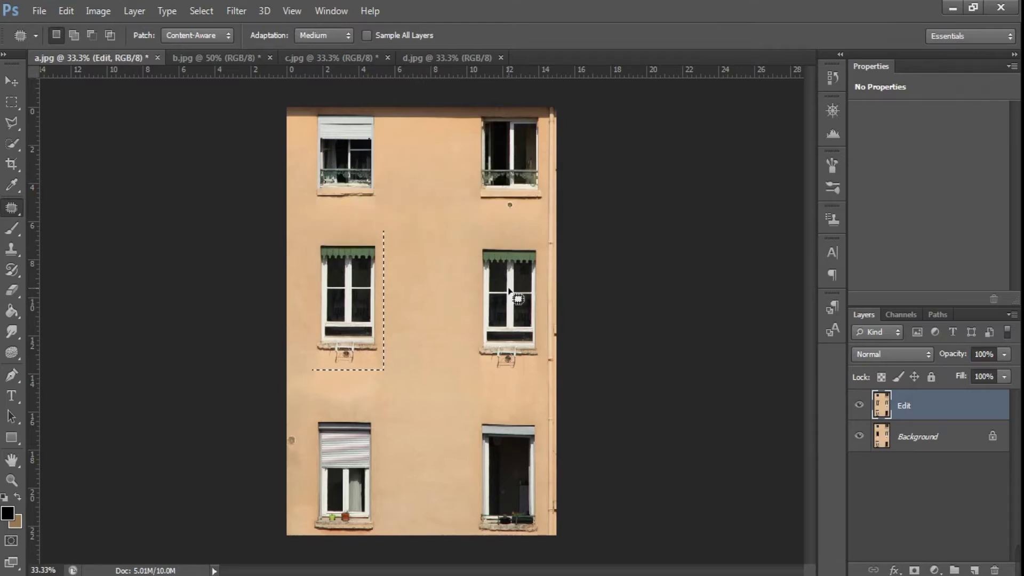
click(859, 407)
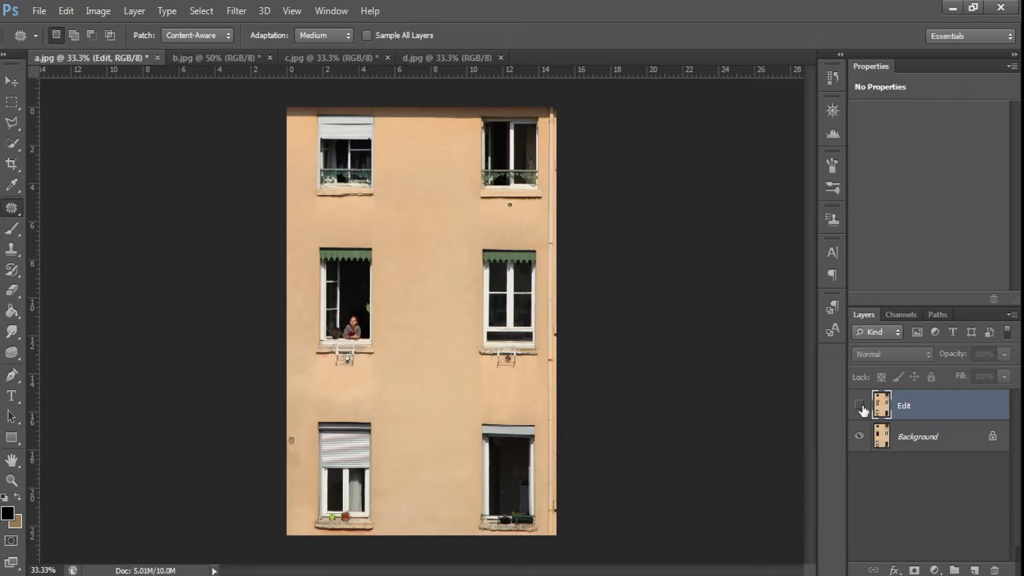
click(860, 406)
click(860, 406)
click(860, 406)
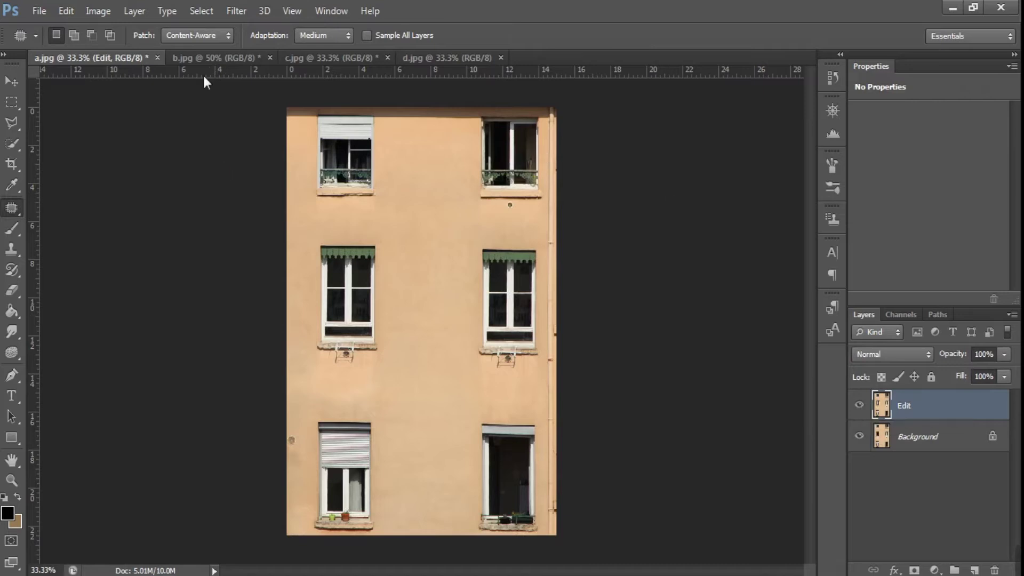
click(188, 56)
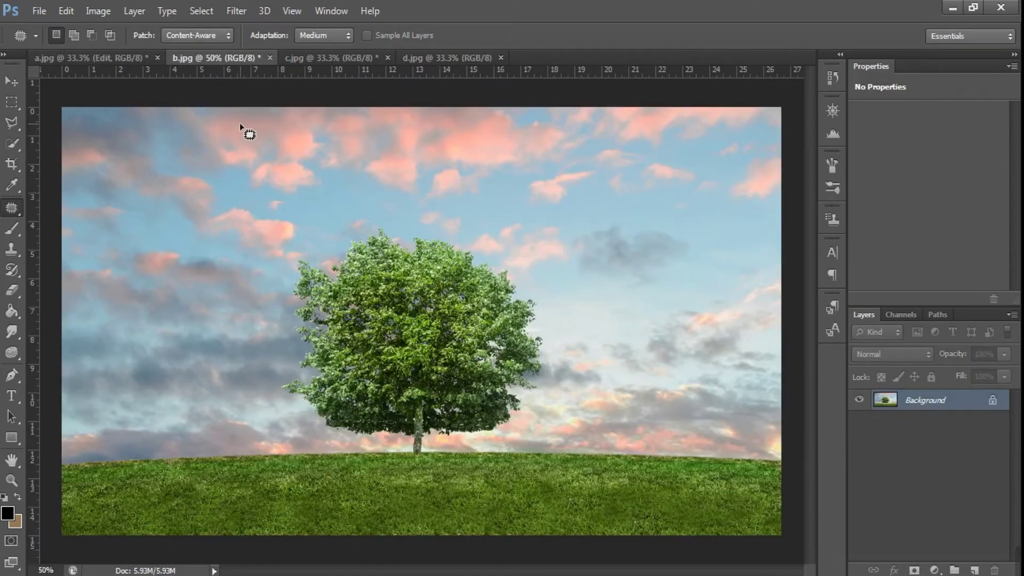
- Duplicate the b.jpg Background layer as a layer named Content Aware
right_click(936, 405)
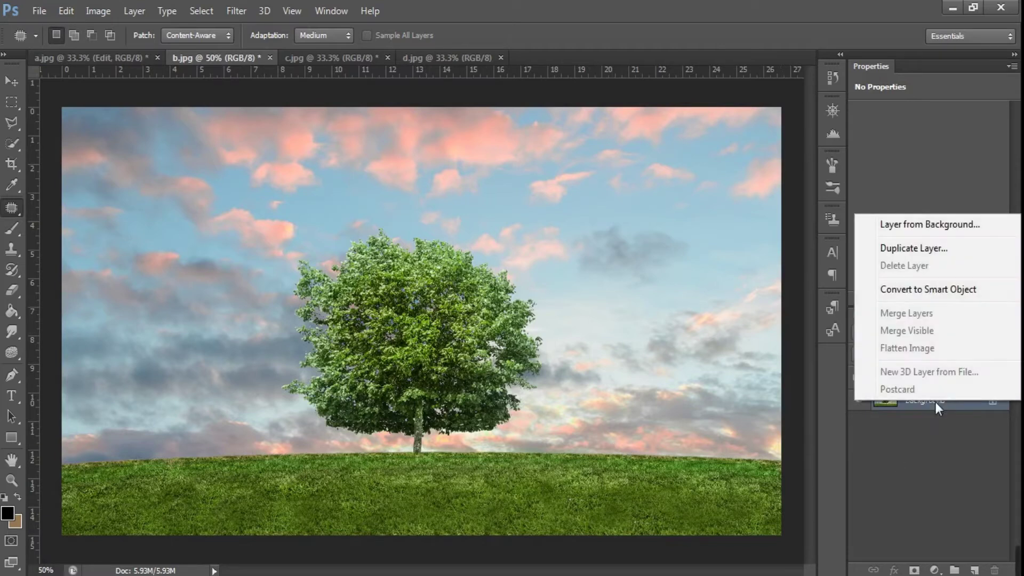
click(906, 250)
text(Content A)
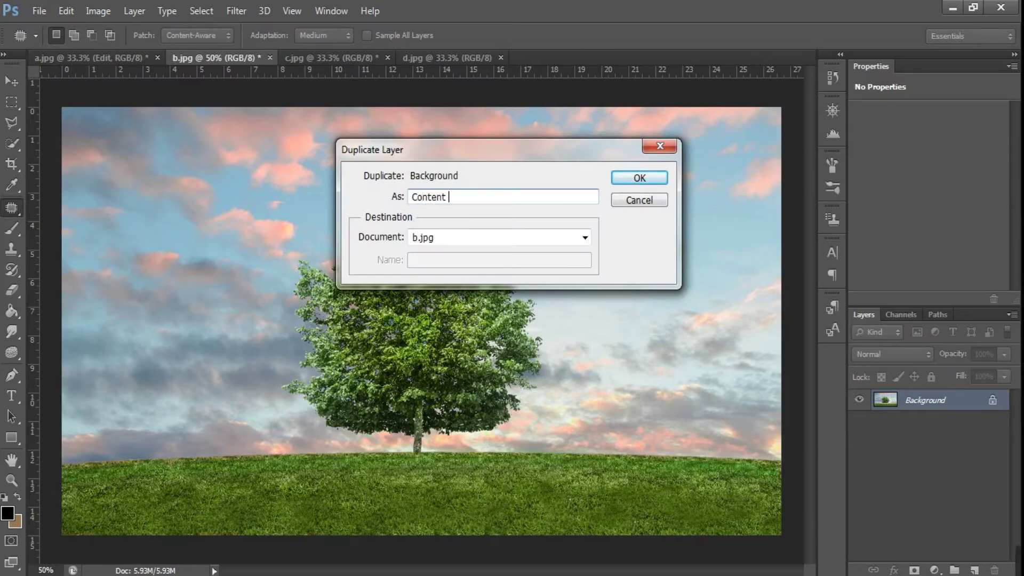
text(ware)
click(651, 180)
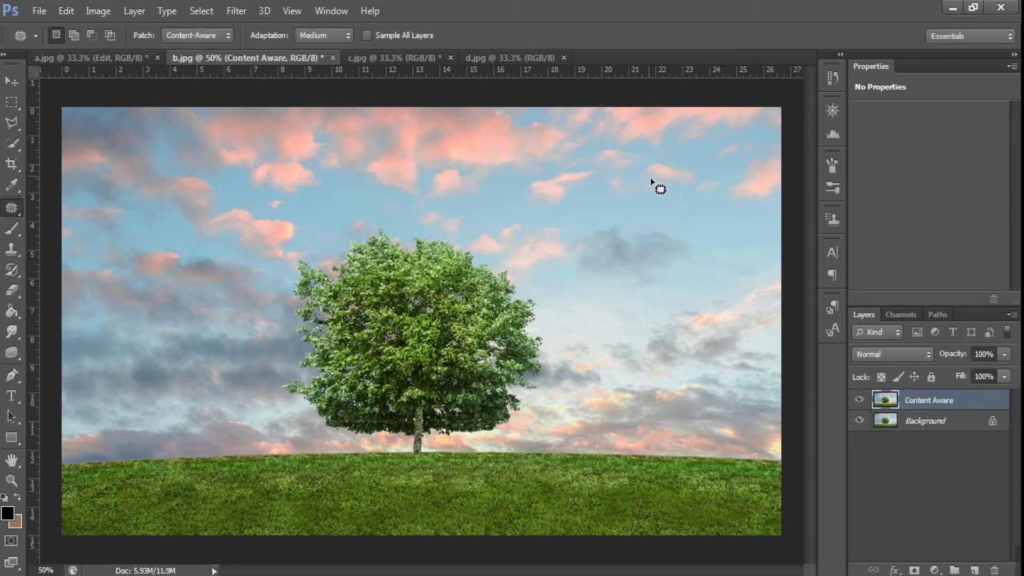
click(14, 123)
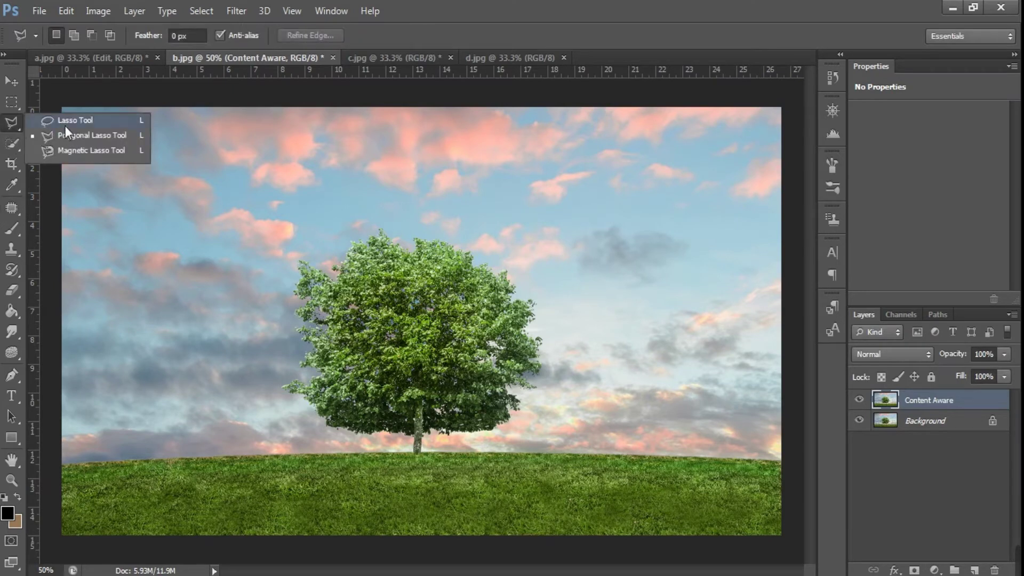
- Trace a freehand lasso outline around the tree from canopy top to trunk base
click(65, 125)
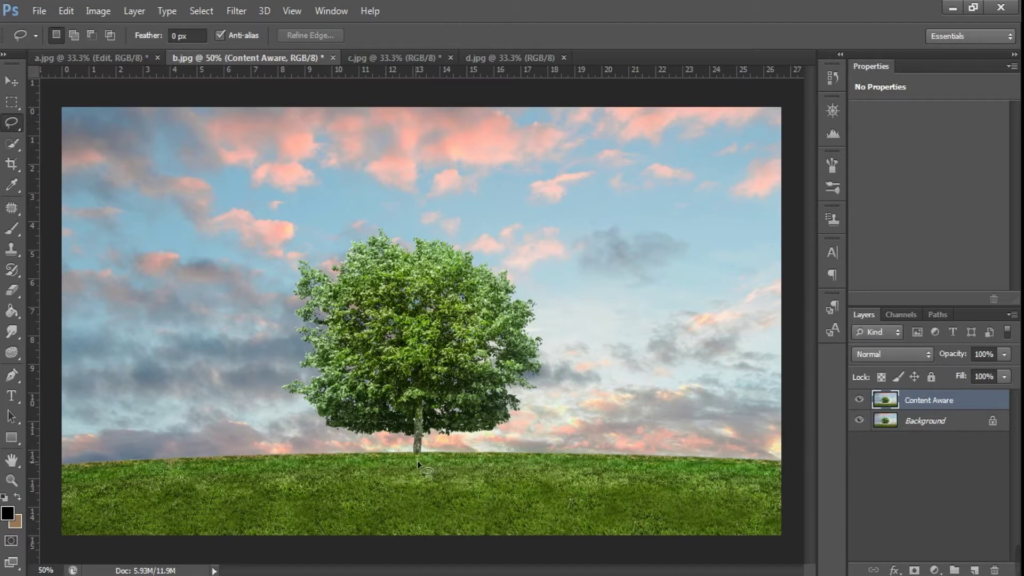
mouse_move(436, 443)
mouse_down()
mouse_move(522, 422)
mouse_move(542, 310)
mouse_up()
mouse_move(525, 282)
mouse_down()
mouse_move(450, 233)
mouse_move(399, 239)
mouse_move(375, 224)
mouse_up()
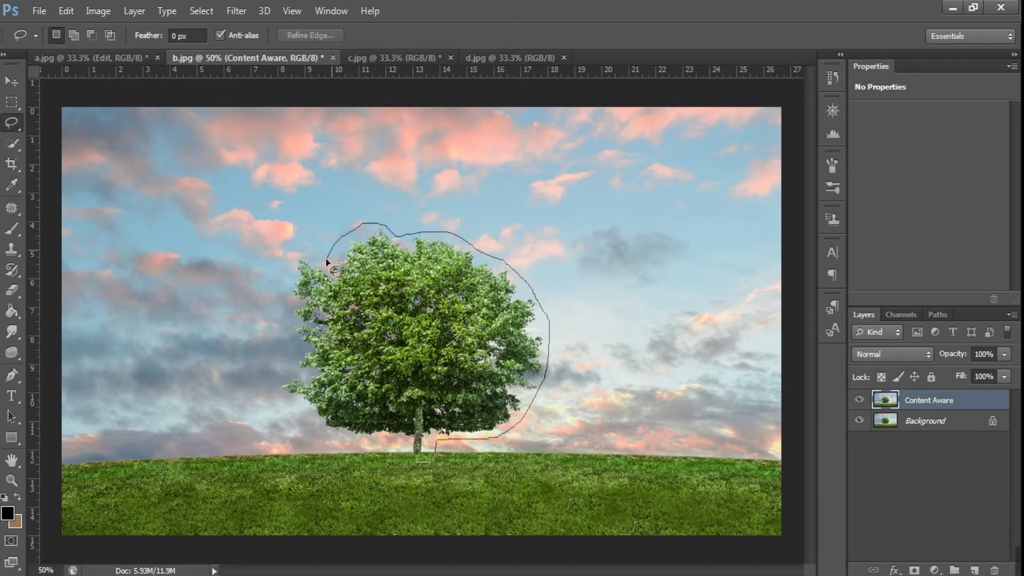
mouse_move(319, 261)
mouse_down()
mouse_move(302, 255)
mouse_move(290, 270)
mouse_move(289, 327)
mouse_up()
mouse_move(286, 373)
mouse_down()
mouse_move(272, 388)
mouse_move(312, 420)
mouse_move(420, 462)
mouse_up()
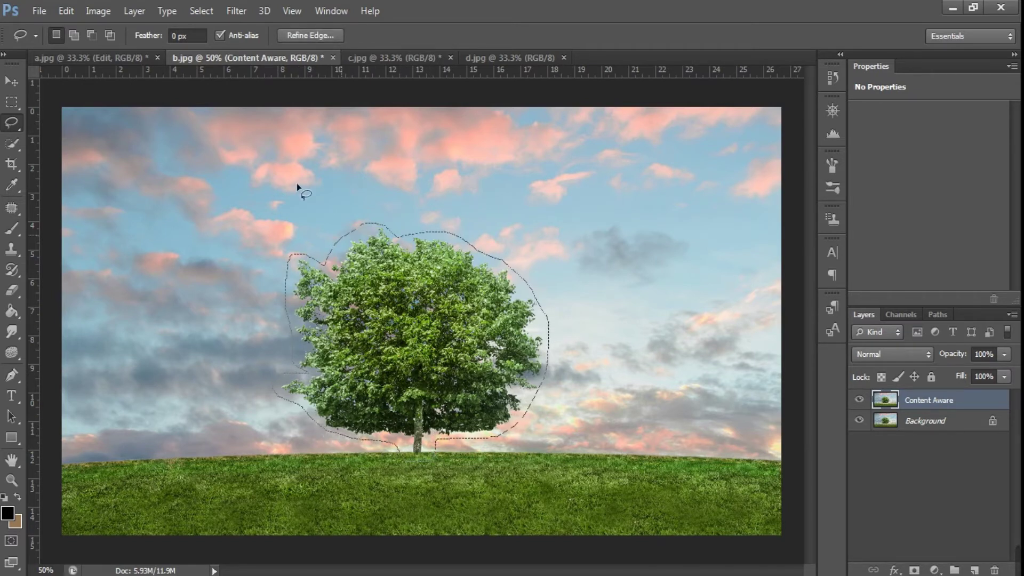
- Fill the tree selection with Content-Aware fill and deselect
click(67, 10)
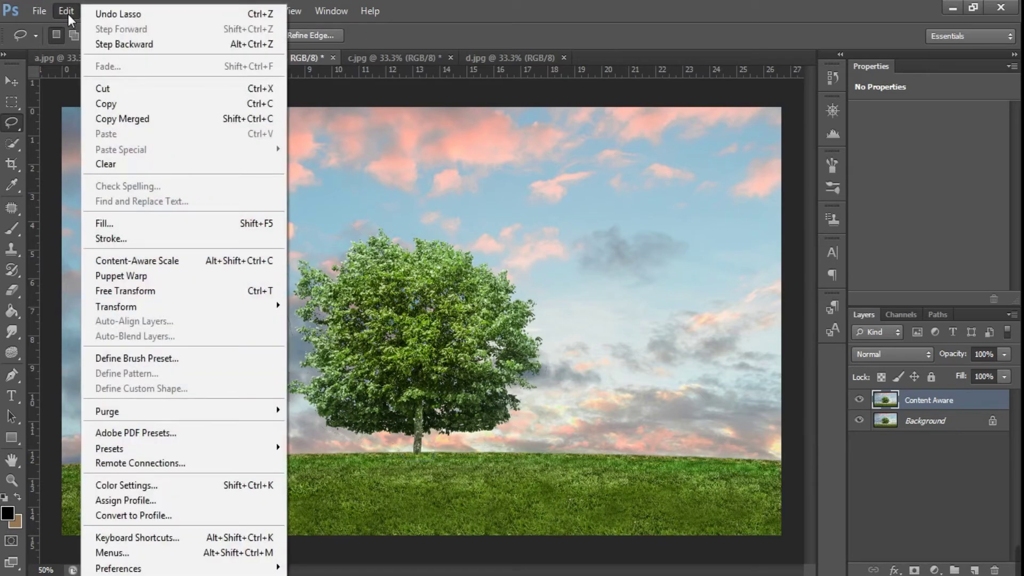
click(137, 221)
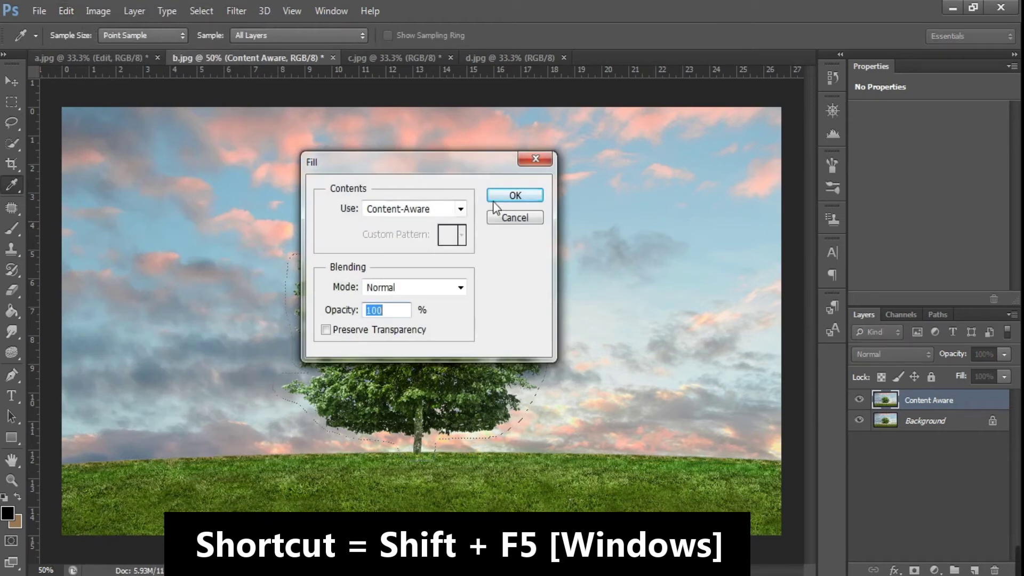
click(462, 209)
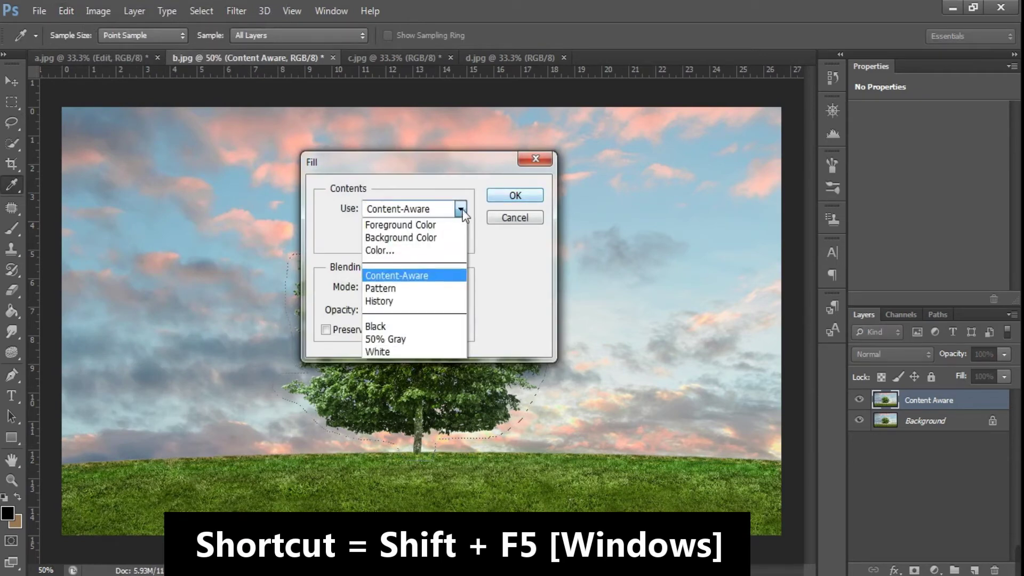
click(395, 276)
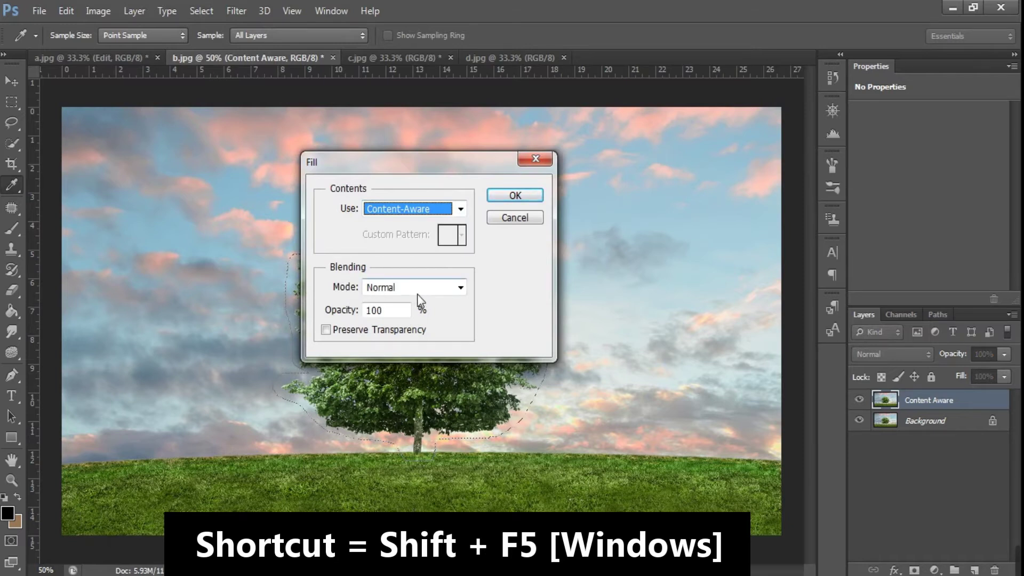
click(504, 198)
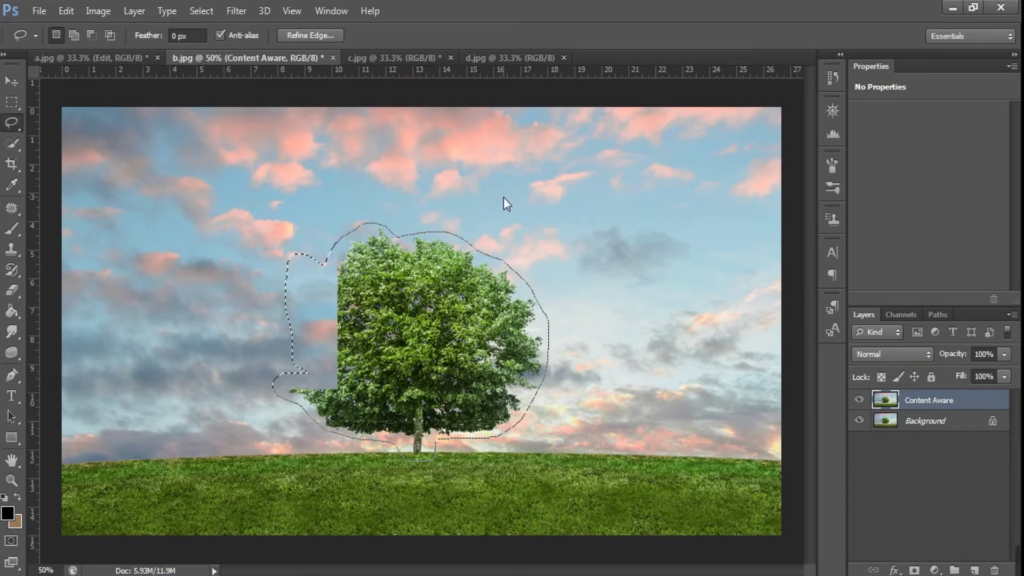
key(ctrl+d)
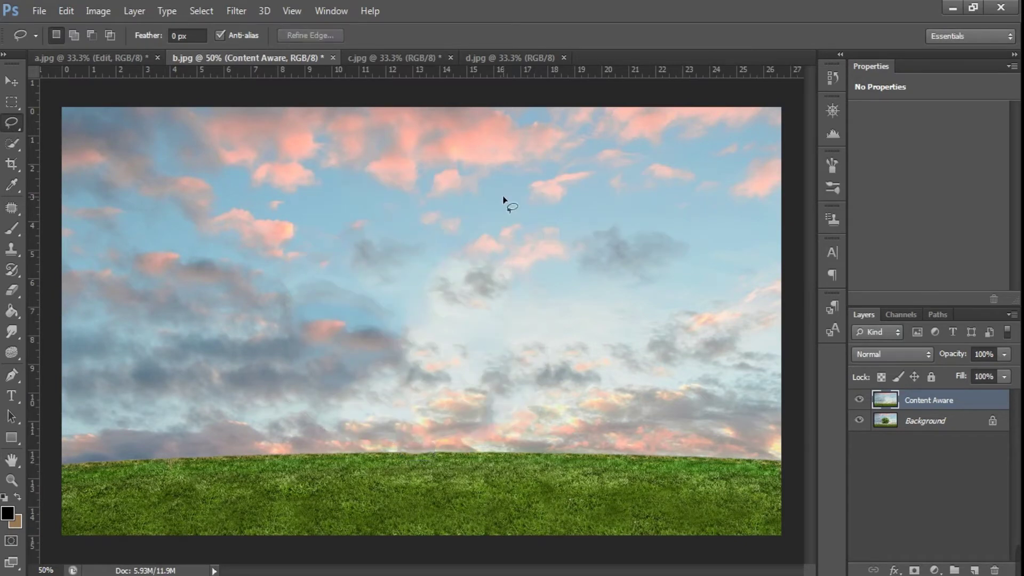
- Toggle the Content Aware layer's visibility to compare the result with the original
click(859, 400)
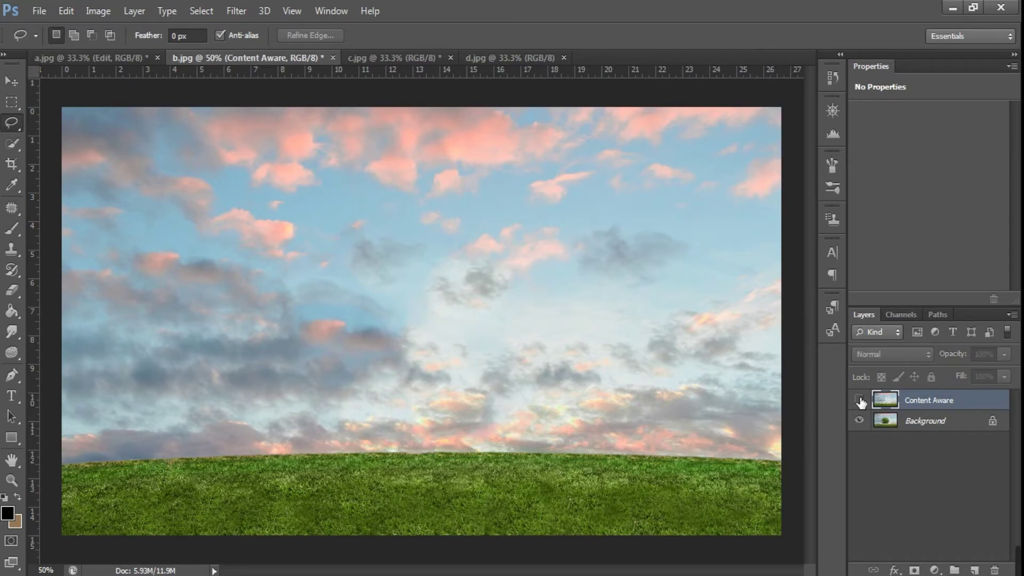
click(859, 400)
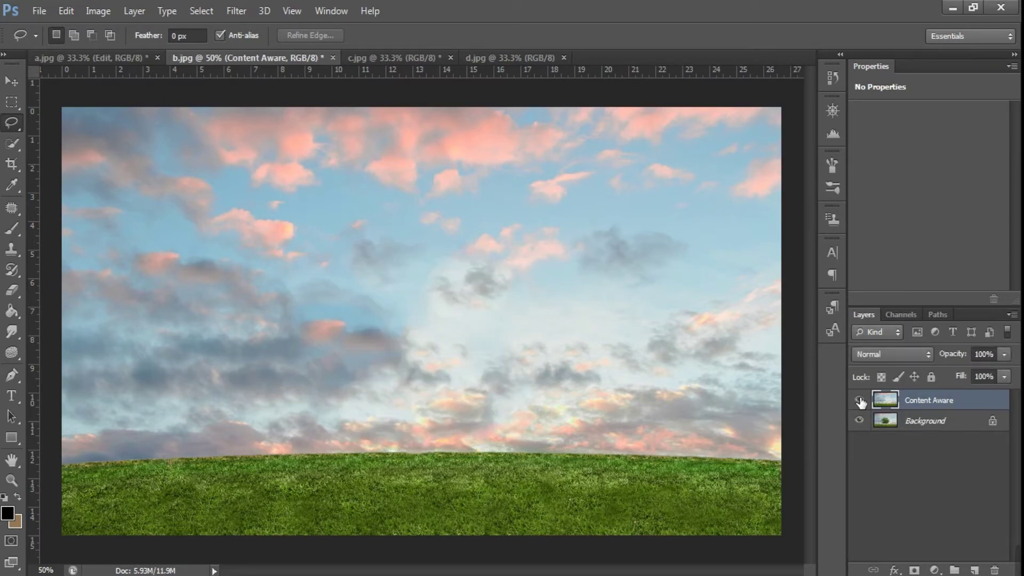
click(858, 400)
click(859, 400)
click(369, 55)
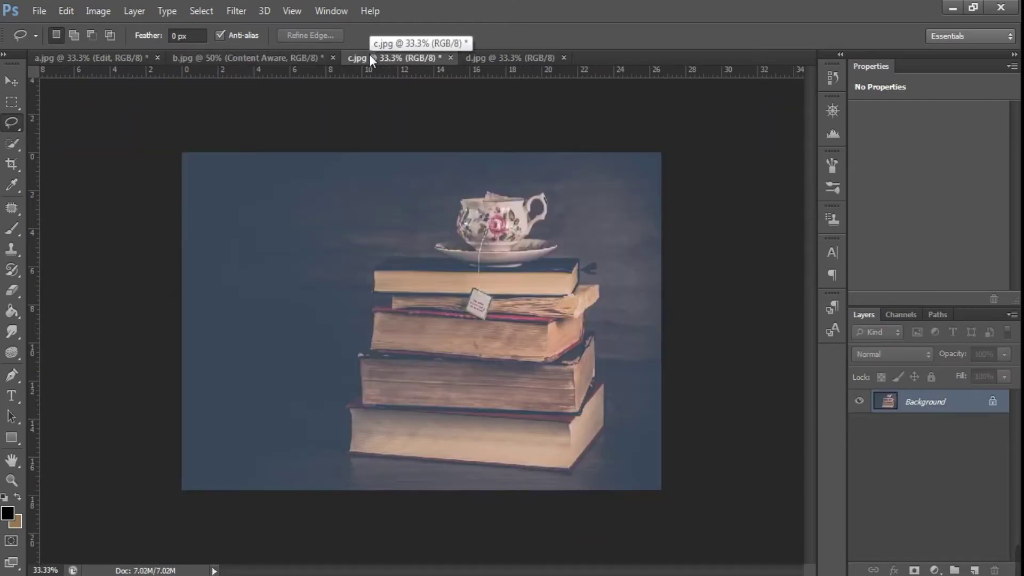
- Zoom in on the teacup and duplicate the Background layer as Object Remove
key(ctrl+plus)
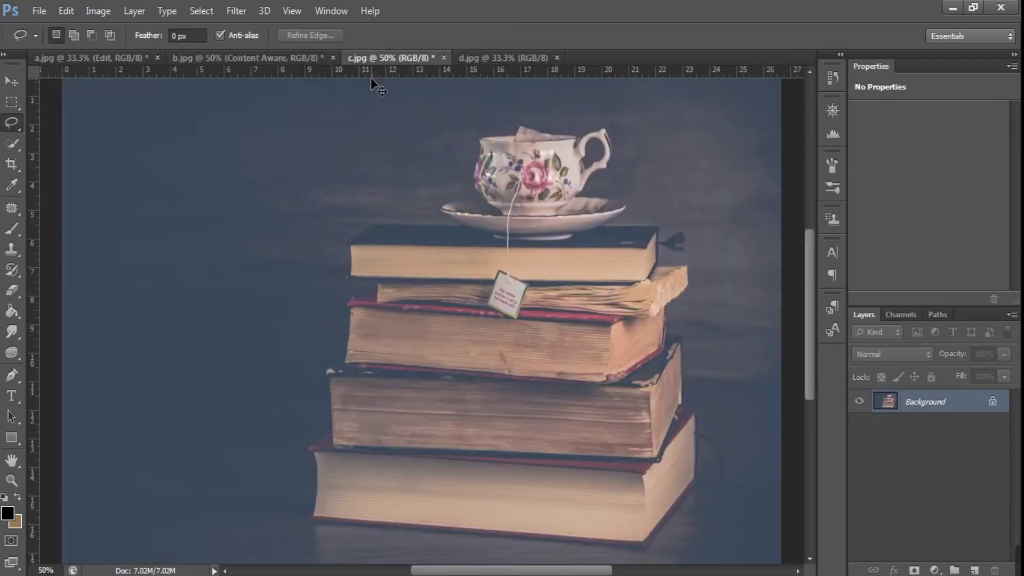
key(ctrl+plus)
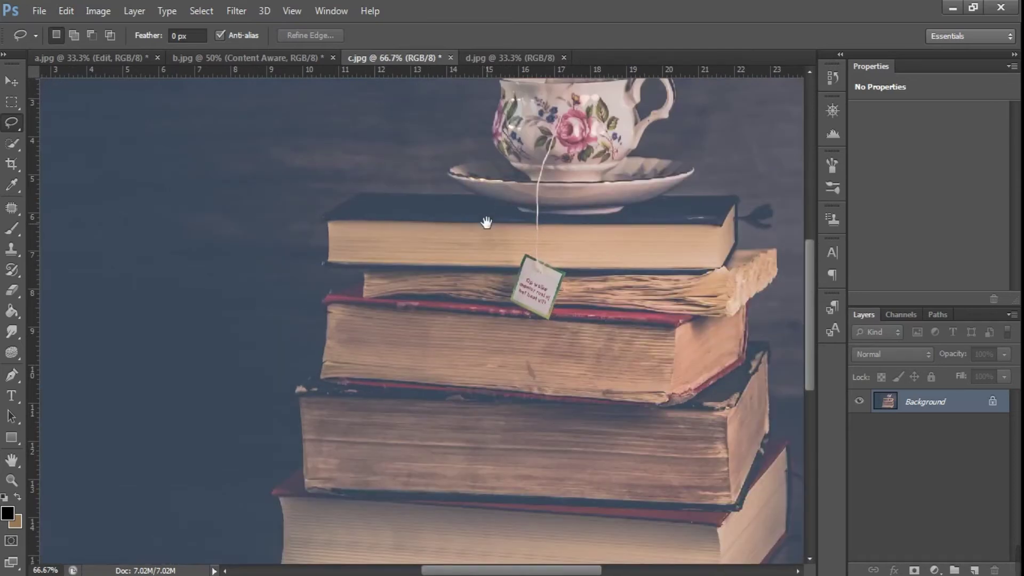
drag(486, 222, 455, 287)
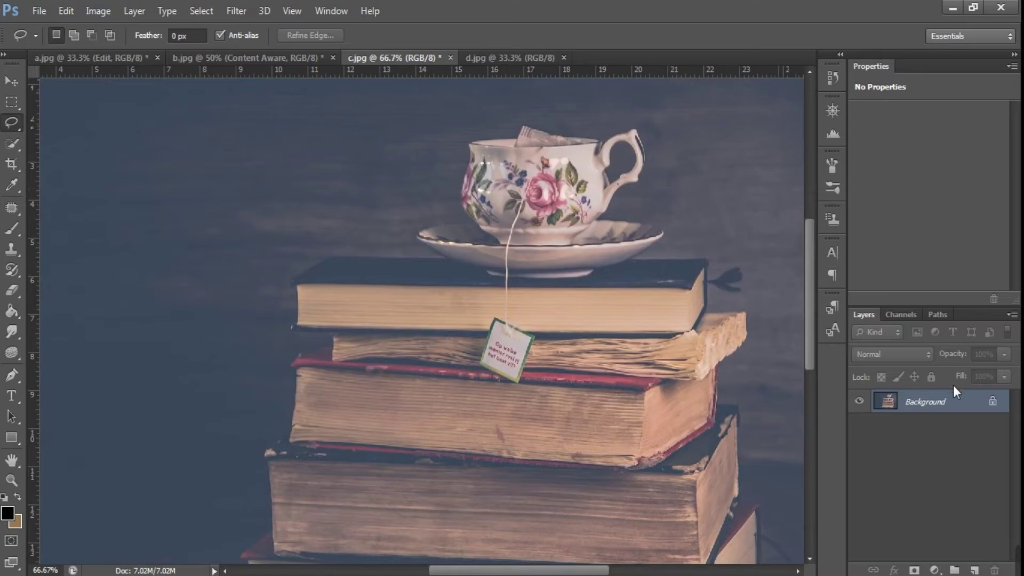
right_click(939, 401)
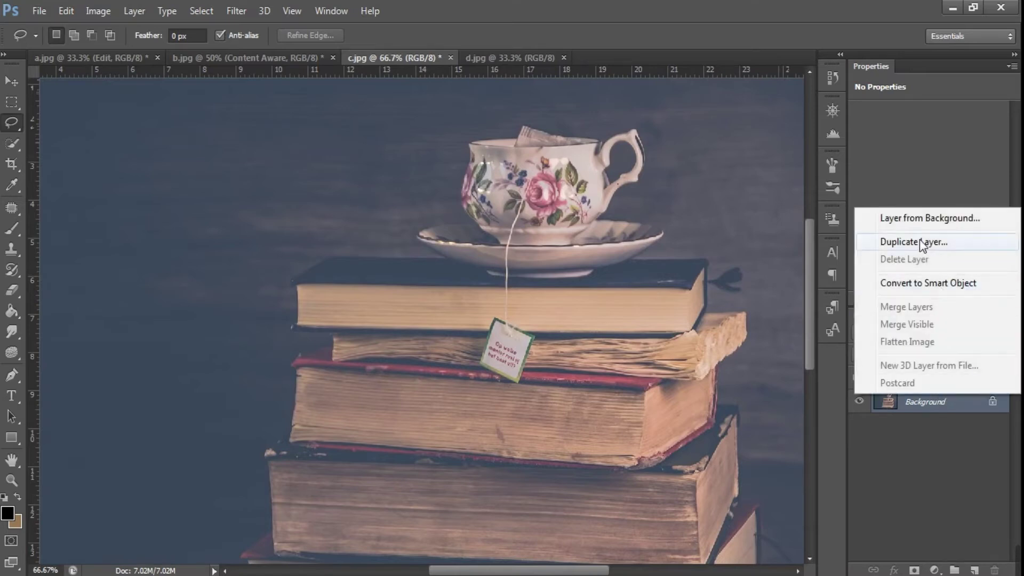
click(920, 239)
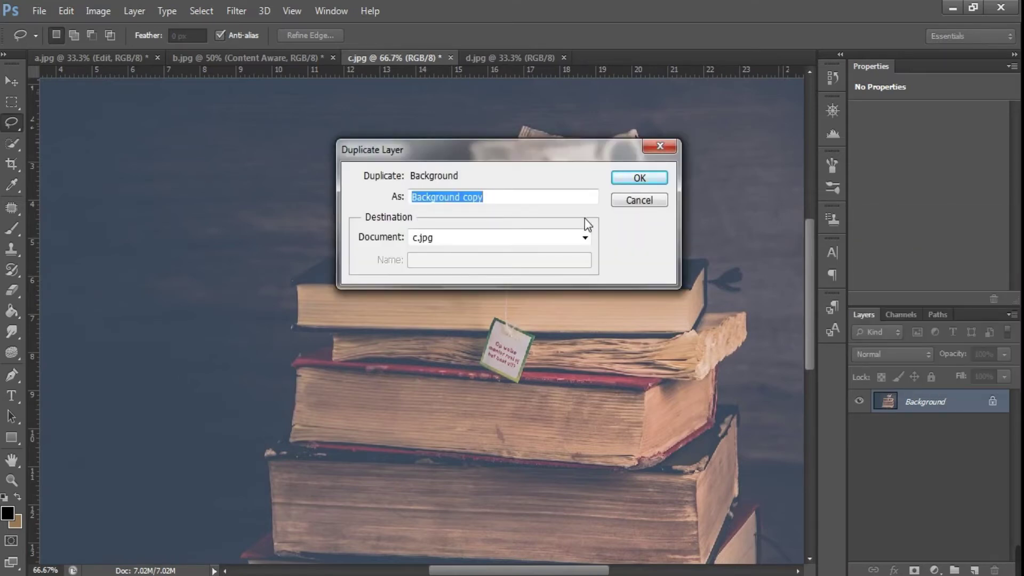
text(Object Remove)
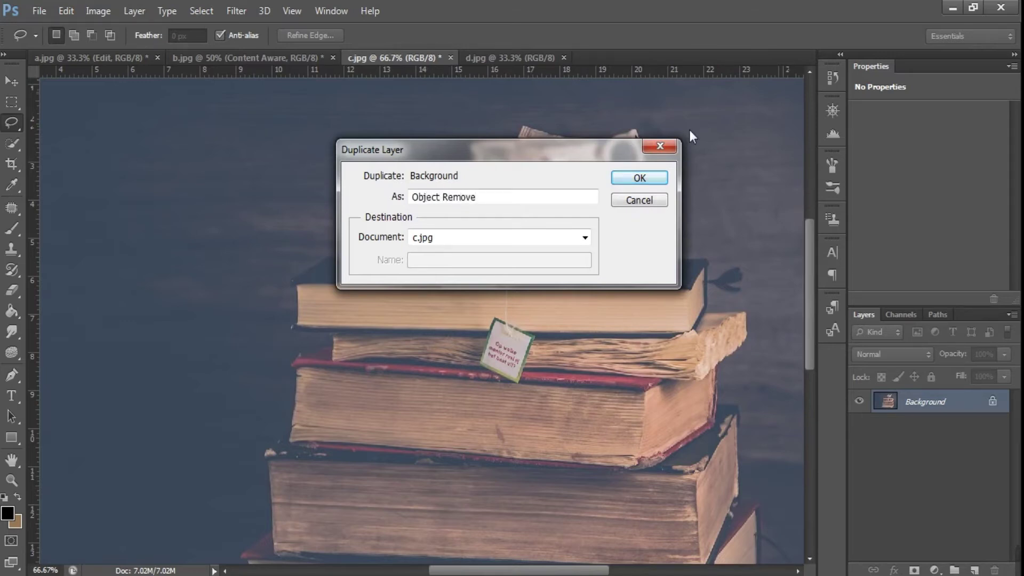
click(657, 178)
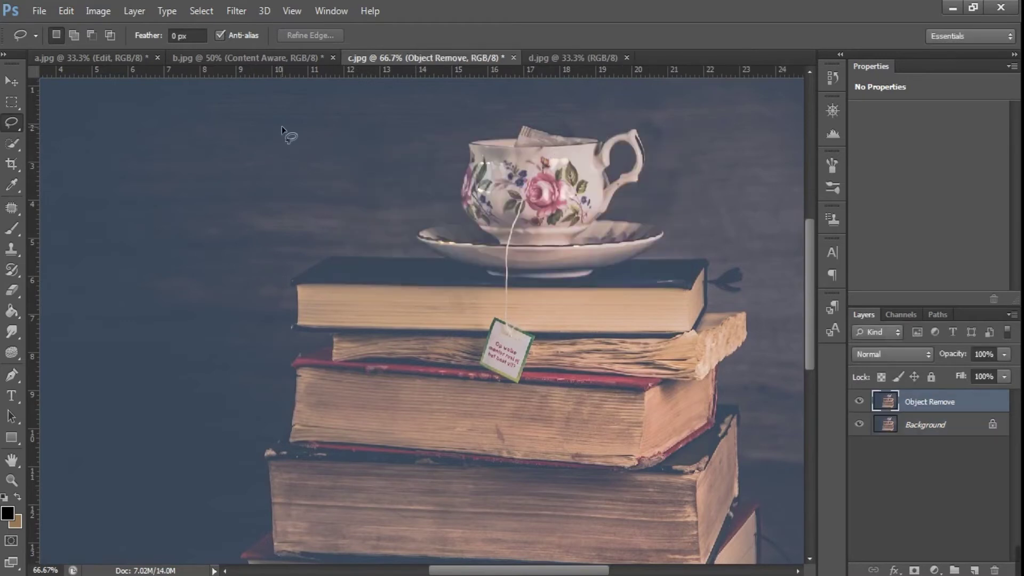
- Set the Clone Stamp tool to 60 px, Normal blend mode and 100% flow
click(14, 252)
click(79, 249)
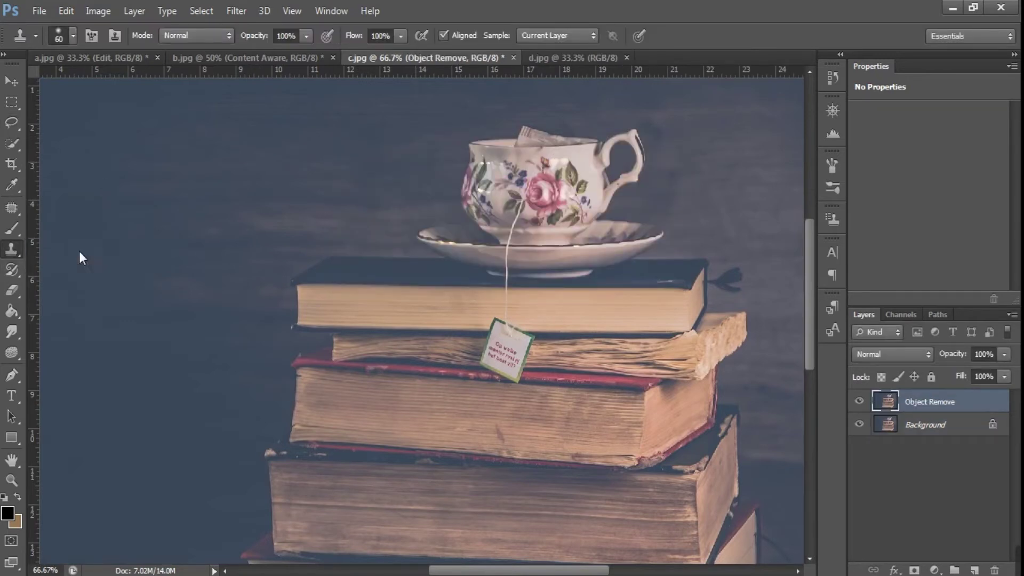
click(74, 35)
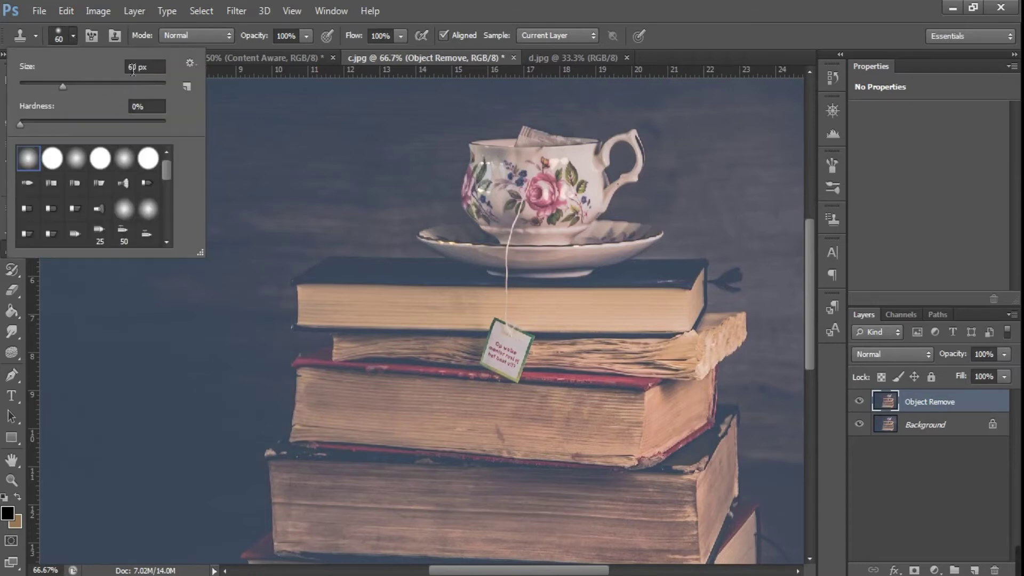
click(74, 36)
click(182, 35)
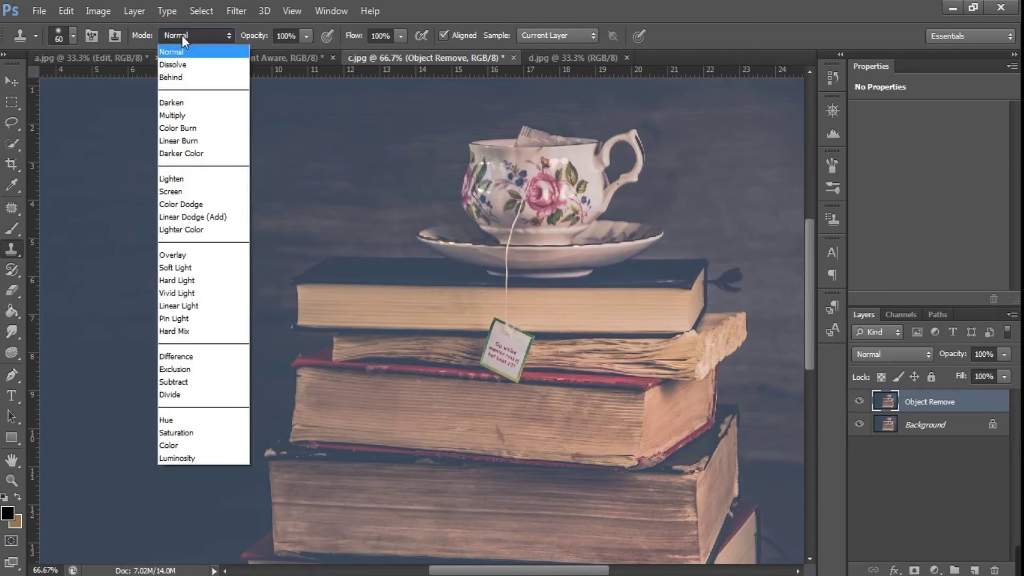
click(173, 50)
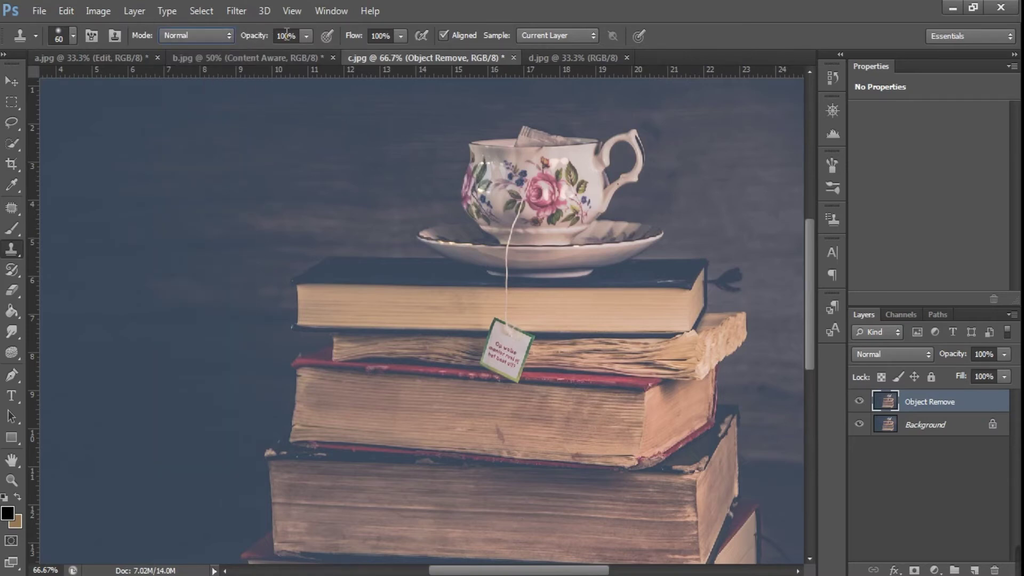
click(401, 36)
click(400, 36)
key(Return)
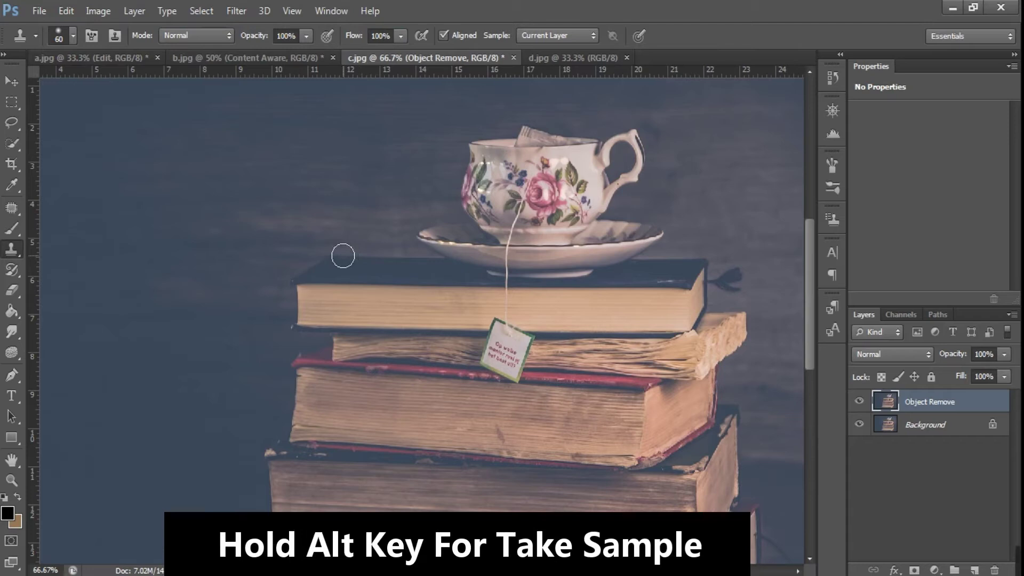
- Clone dark background texture over the saucer and teacup
alt+click(346, 269)
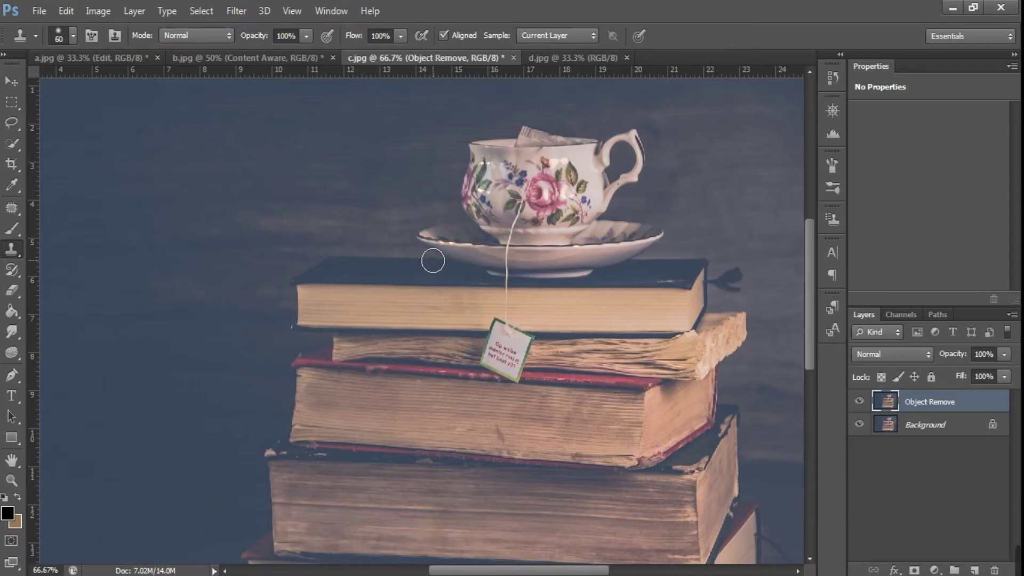
drag(432, 261, 512, 271)
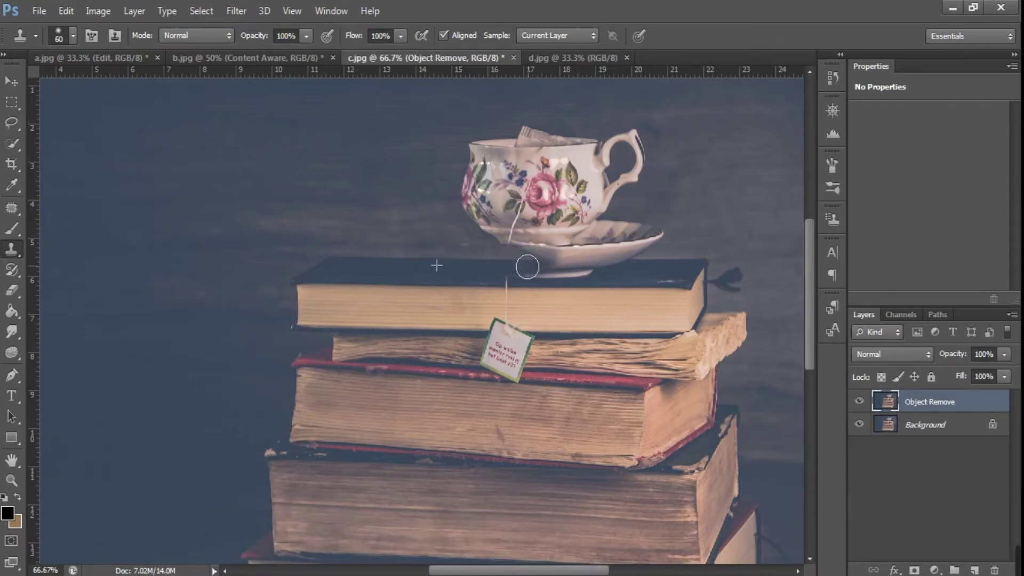
mouse_move(512, 271)
mouse_down()
mouse_move(482, 226)
mouse_move(405, 235)
mouse_up()
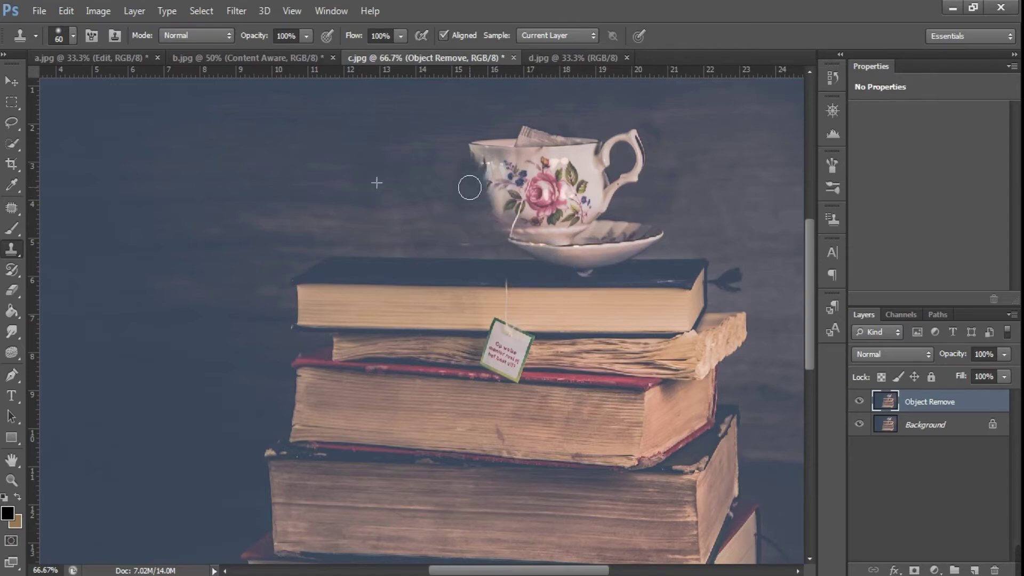
alt+click(348, 257)
mouse_move(505, 260)
mouse_down()
mouse_move(624, 249)
mouse_move(589, 270)
mouse_move(494, 215)
mouse_move(499, 178)
mouse_move(475, 150)
mouse_move(509, 142)
mouse_move(496, 153)
mouse_move(530, 210)
mouse_up()
alt+click(345, 257)
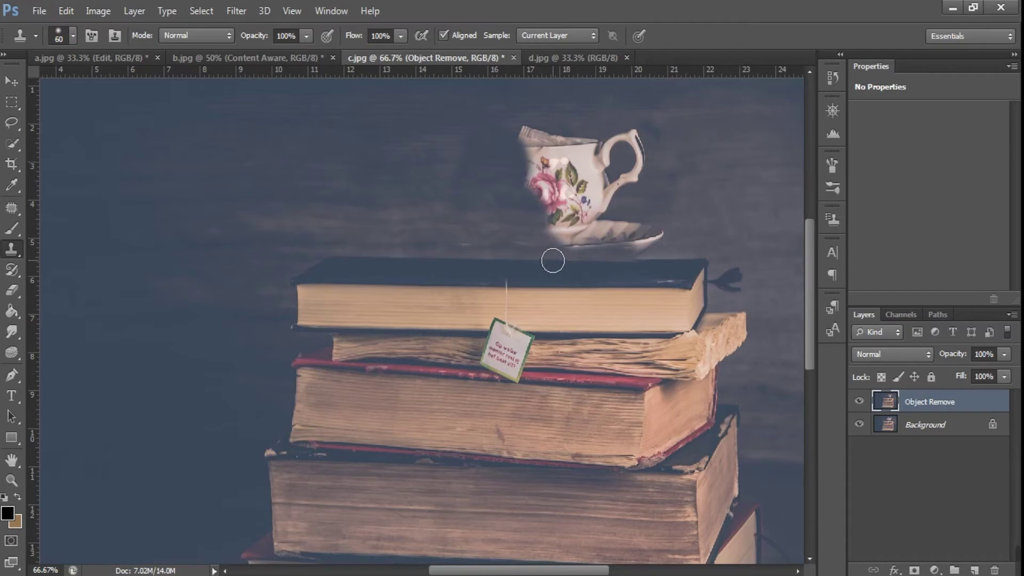
mouse_move(555, 261)
mouse_down()
mouse_move(637, 251)
mouse_move(661, 231)
mouse_move(558, 229)
mouse_move(544, 245)
mouse_move(555, 219)
mouse_move(533, 160)
mouse_move(530, 178)
mouse_move(544, 182)
mouse_move(526, 142)
mouse_move(543, 147)
mouse_move(551, 133)
mouse_move(544, 194)
mouse_move(615, 205)
mouse_move(571, 188)
mouse_move(633, 141)
mouse_move(646, 167)
mouse_move(632, 133)
mouse_move(584, 155)
mouse_move(571, 146)
mouse_move(599, 146)
mouse_move(566, 173)
mouse_move(605, 162)
mouse_move(610, 180)
mouse_move(599, 192)
mouse_move(558, 136)
mouse_move(596, 147)
mouse_up()
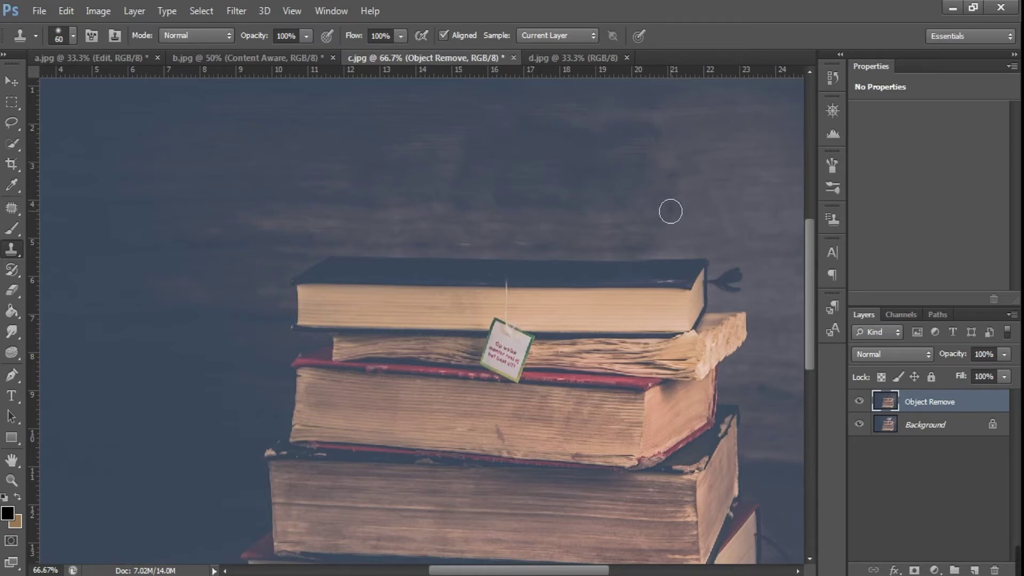
- Clone over the bookmark tassel and the tea-bag string on the top books
key(ctrl+plus)
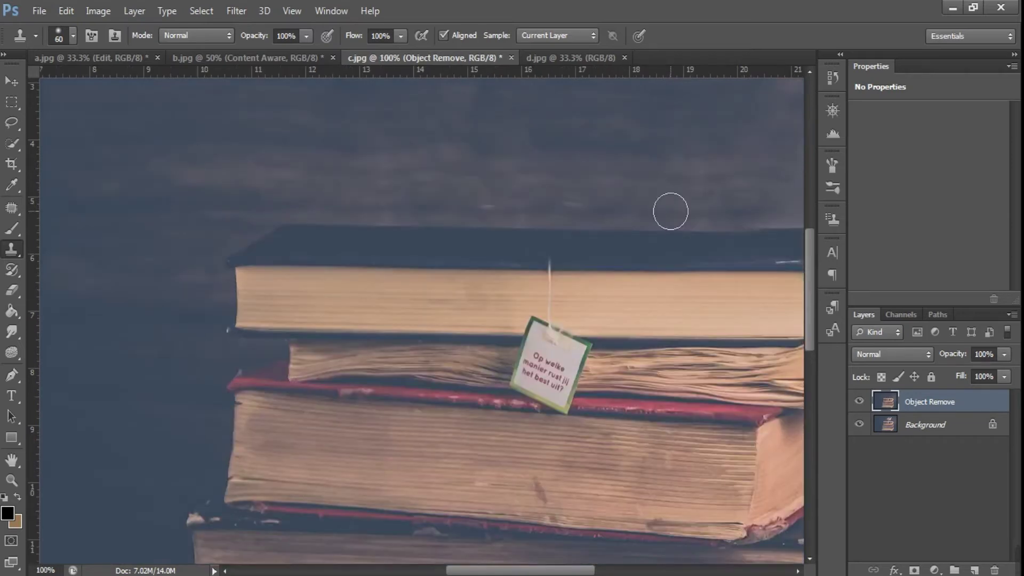
drag(666, 297, 559, 348)
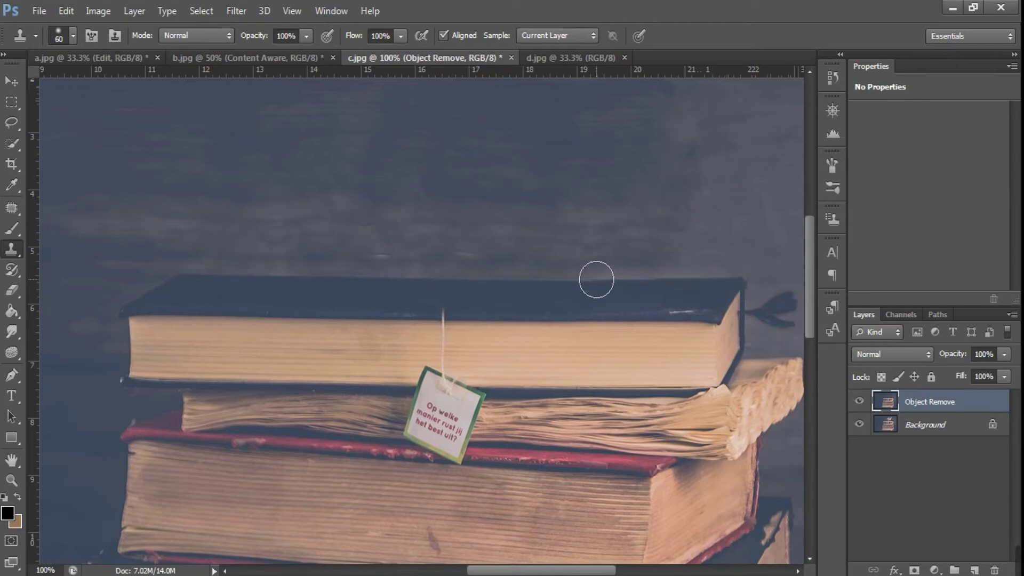
key(alt)
alt+click(504, 278)
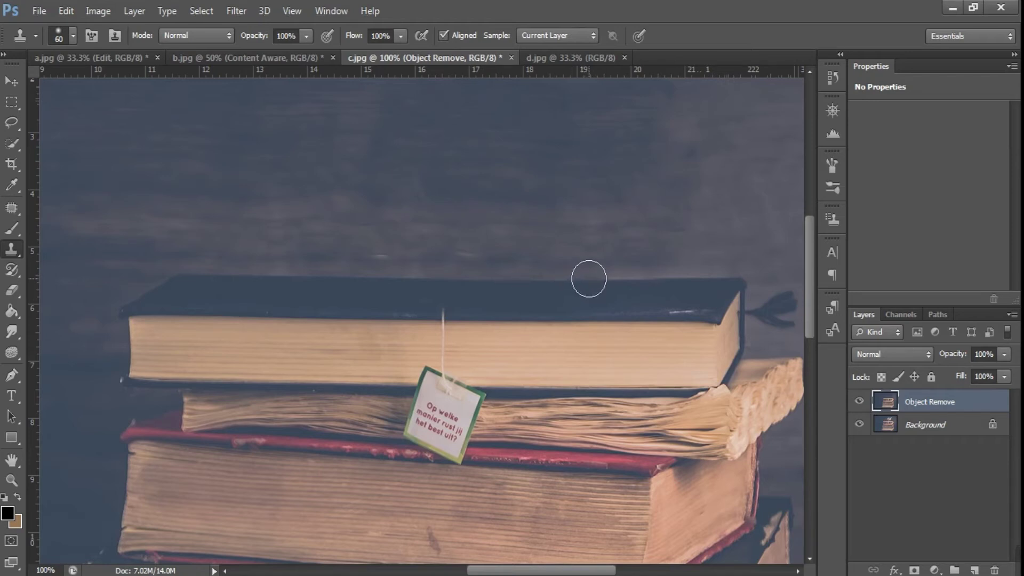
mouse_move(746, 290)
mouse_down()
mouse_move(783, 304)
mouse_move(768, 306)
mouse_up()
alt+click(187, 310)
mouse_move(430, 314)
mouse_down()
mouse_move(443, 345)
mouse_move(421, 363)
mouse_move(449, 361)
mouse_up()
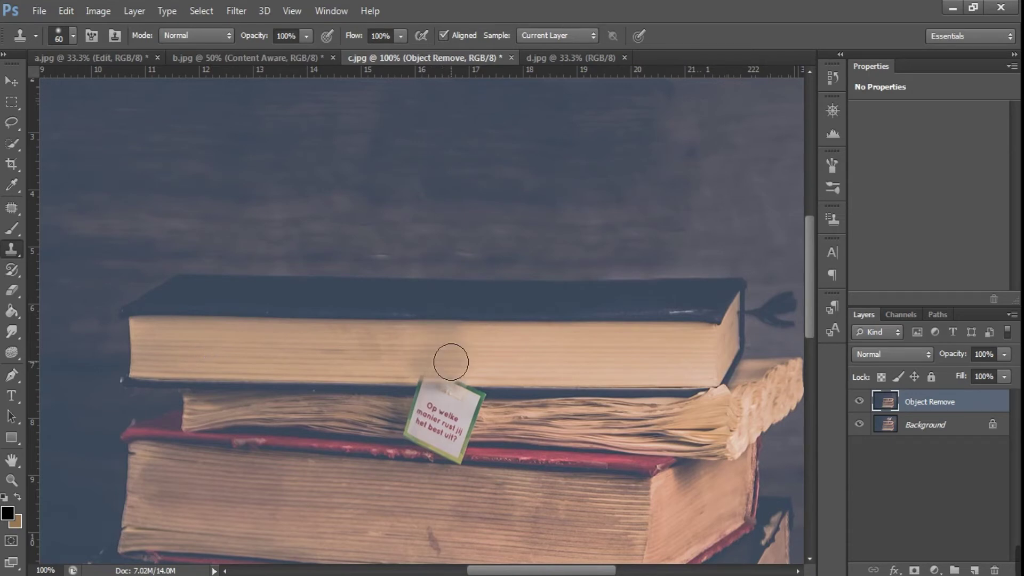
scroll(451, 362, down, 2)
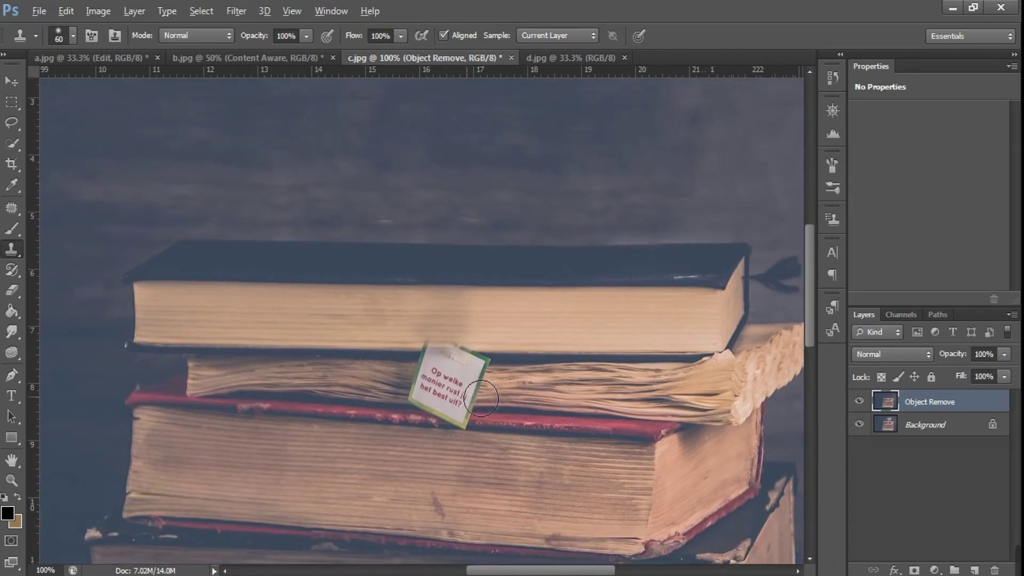
- Clone page texture over the tag's tape and red book edge over the card's lower part
alt+click(330, 353)
drag(405, 354, 495, 362)
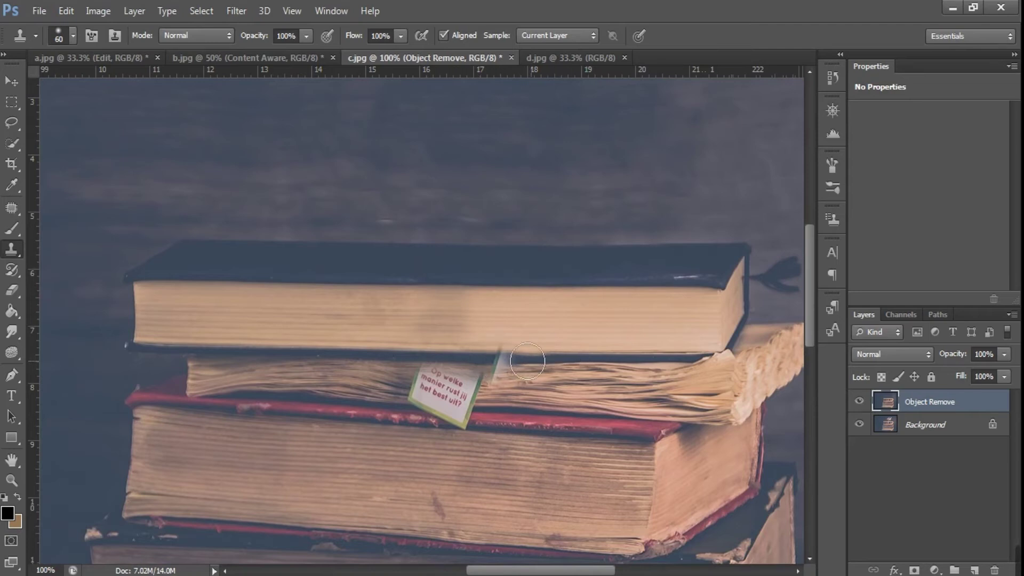
drag(536, 359, 493, 372)
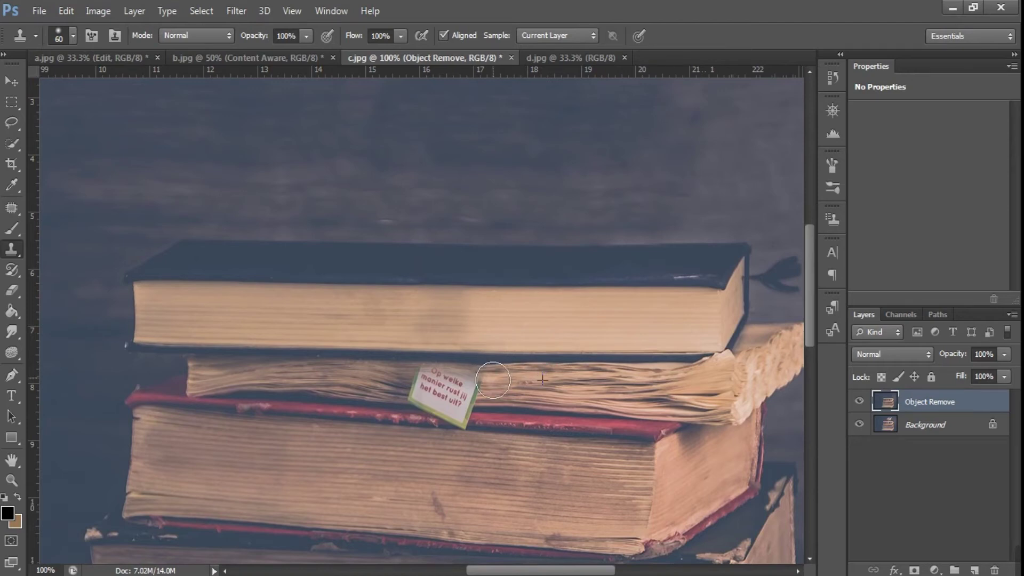
alt+click(512, 426)
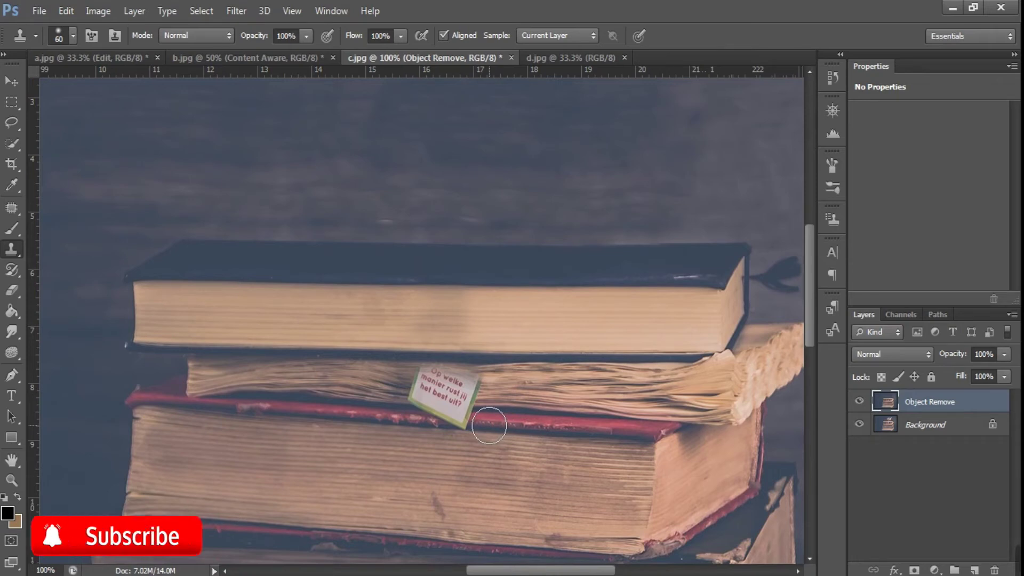
drag(488, 425, 456, 423)
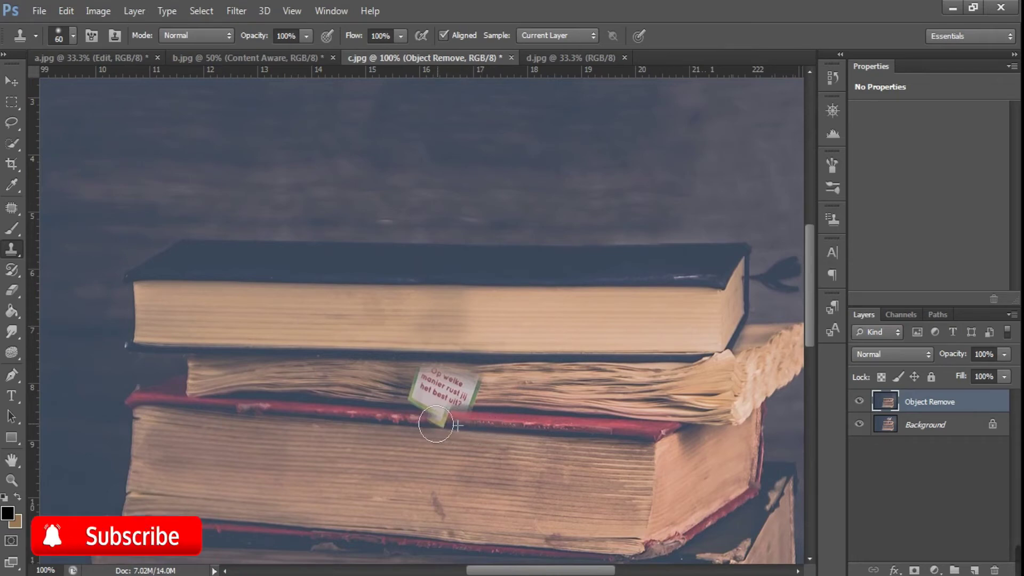
alt+click(513, 424)
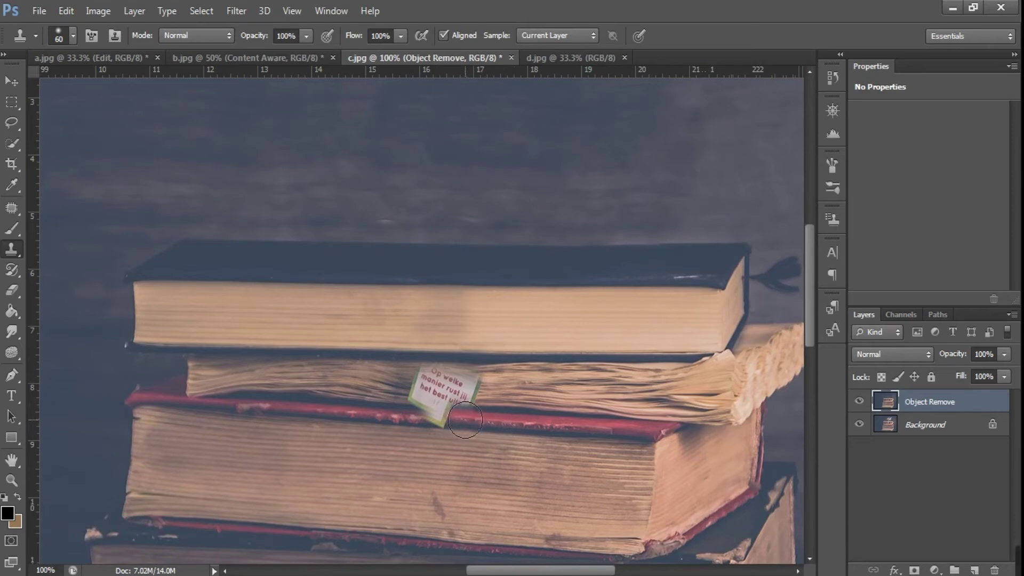
drag(474, 422, 355, 406)
click(395, 414)
drag(395, 415, 493, 416)
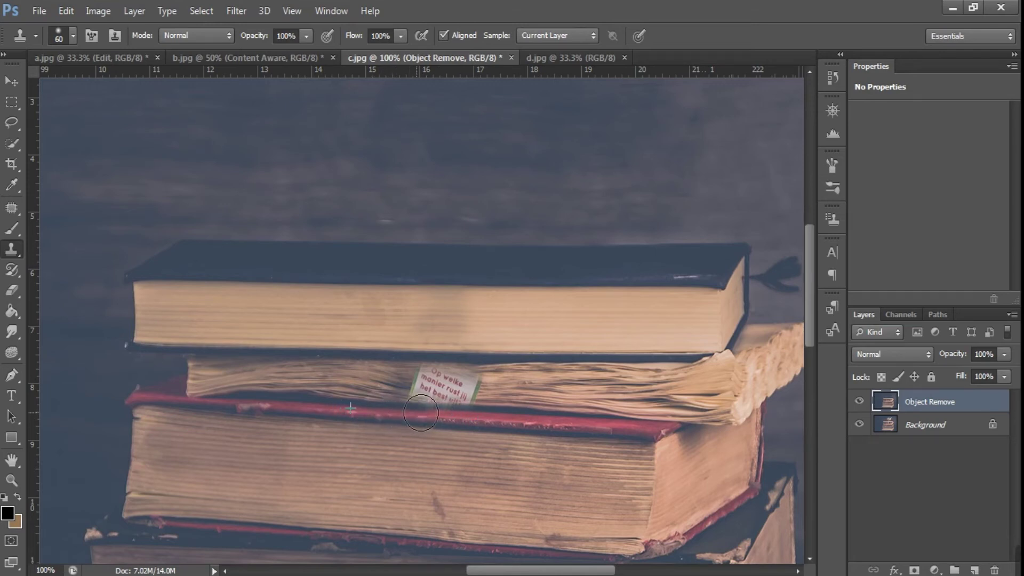
- Undo the bad stroke and clone page texture over the card's top and the smudge
key(ctrl+alt+z)
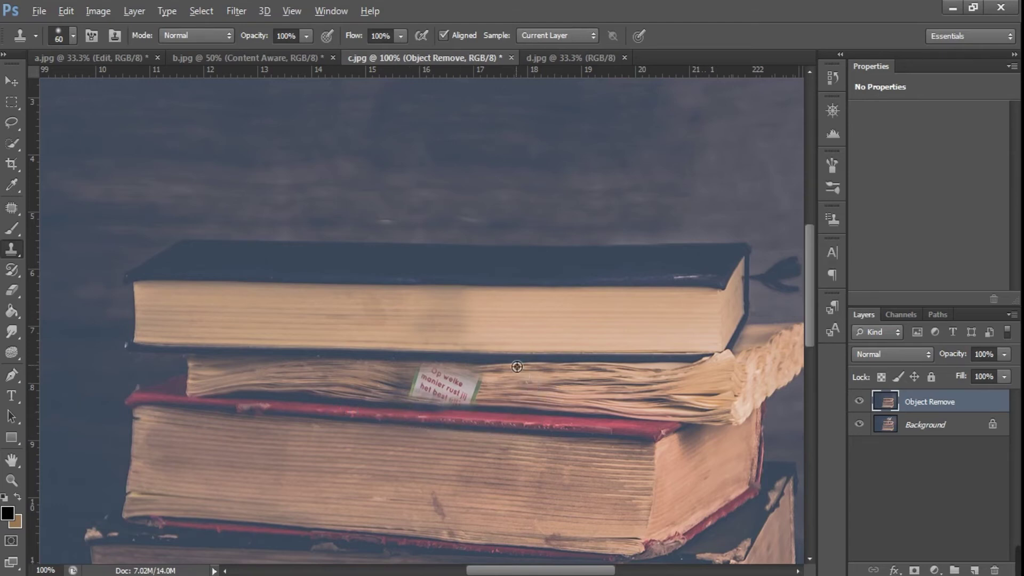
alt+click(349, 356)
click(436, 356)
click(436, 358)
mouse_move(436, 358)
mouse_down()
mouse_move(423, 370)
mouse_move(485, 392)
mouse_move(413, 397)
mouse_move(441, 393)
mouse_move(502, 346)
mouse_up()
click(501, 347)
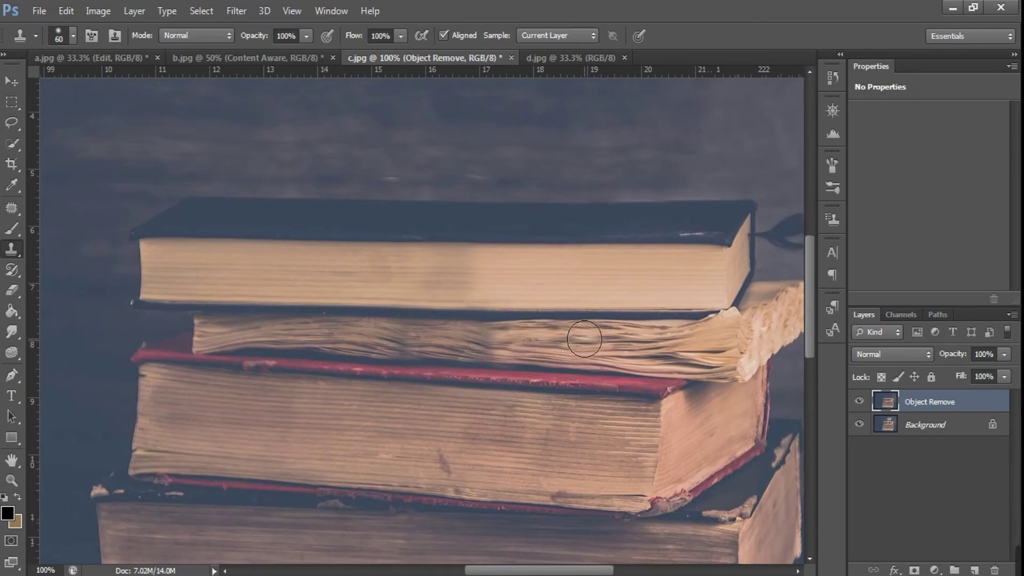
- Toggle the Object Remove layer to compare, leave it hidden, and zoom out
click(859, 403)
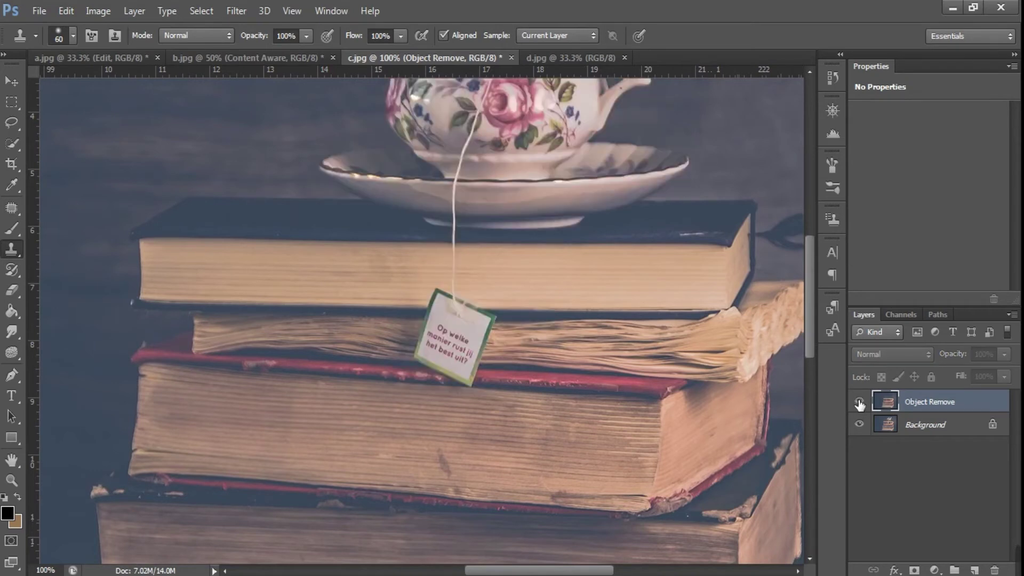
click(858, 402)
click(858, 402)
click(859, 403)
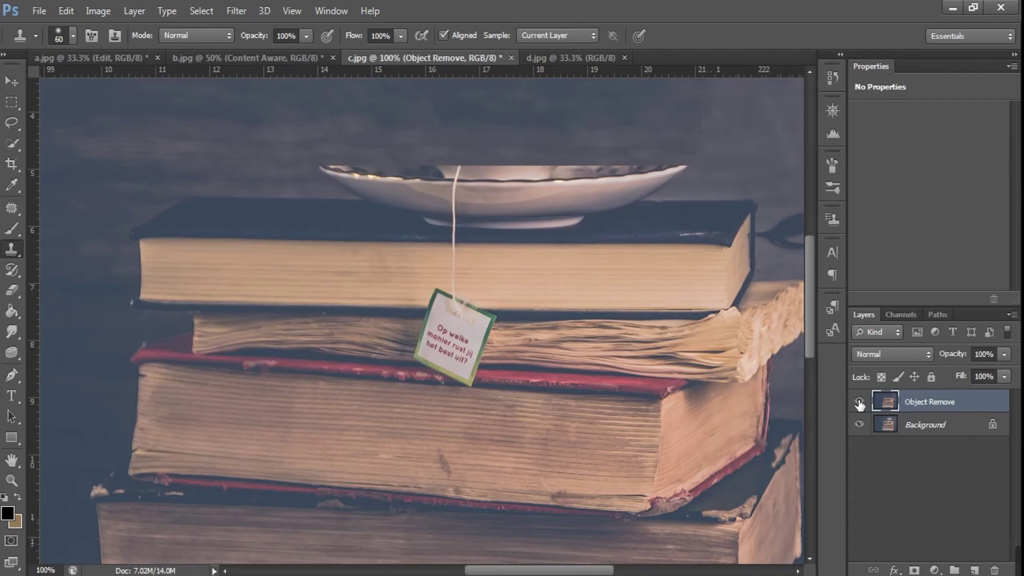
click(858, 403)
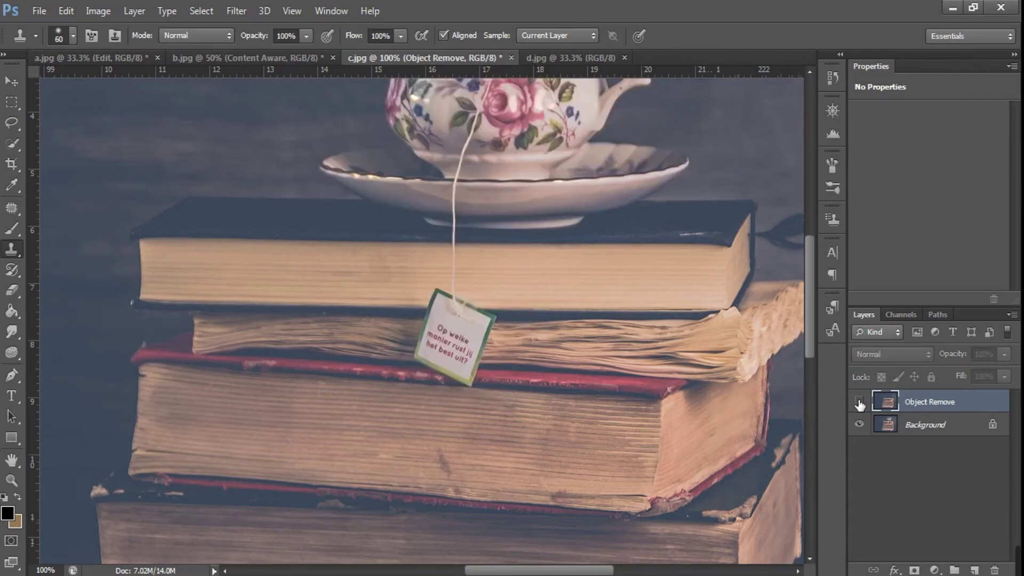
key(ctrl+minus)
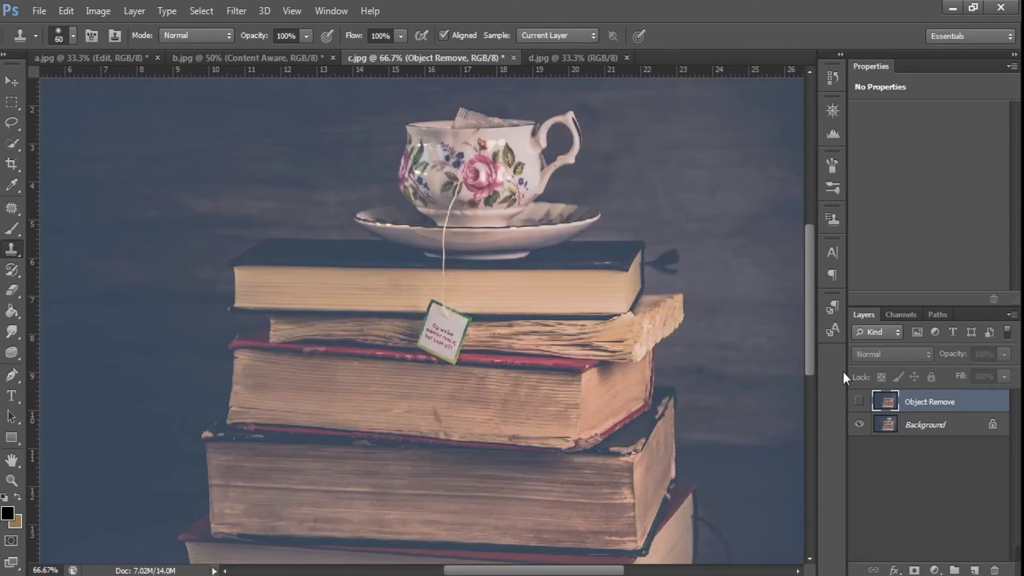
- Duplicate the d.jpg beach photo's Background layer as a new layer named Content Remove
click(549, 55)
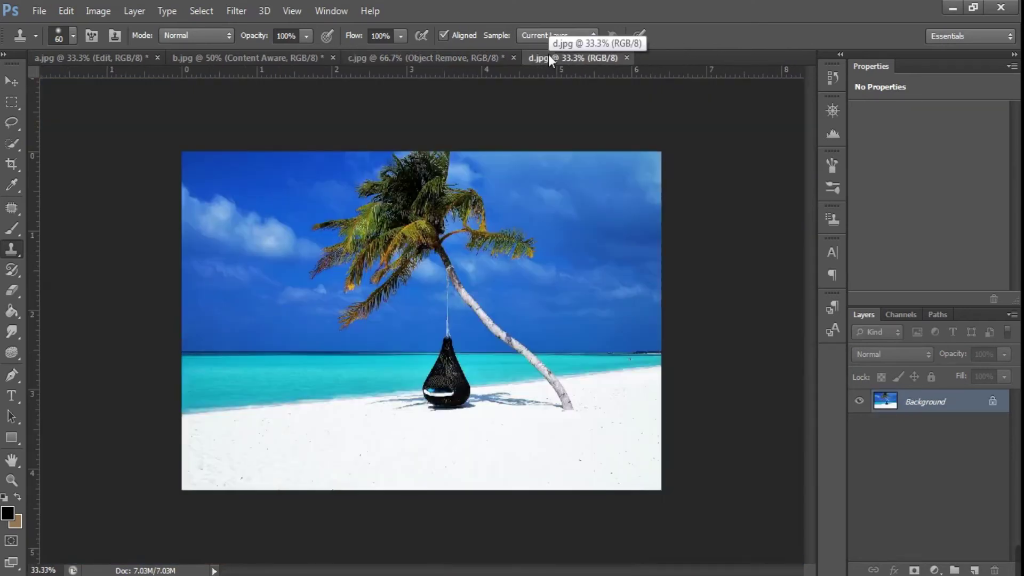
key(ctrl+plus)
key(ctrl+plus)
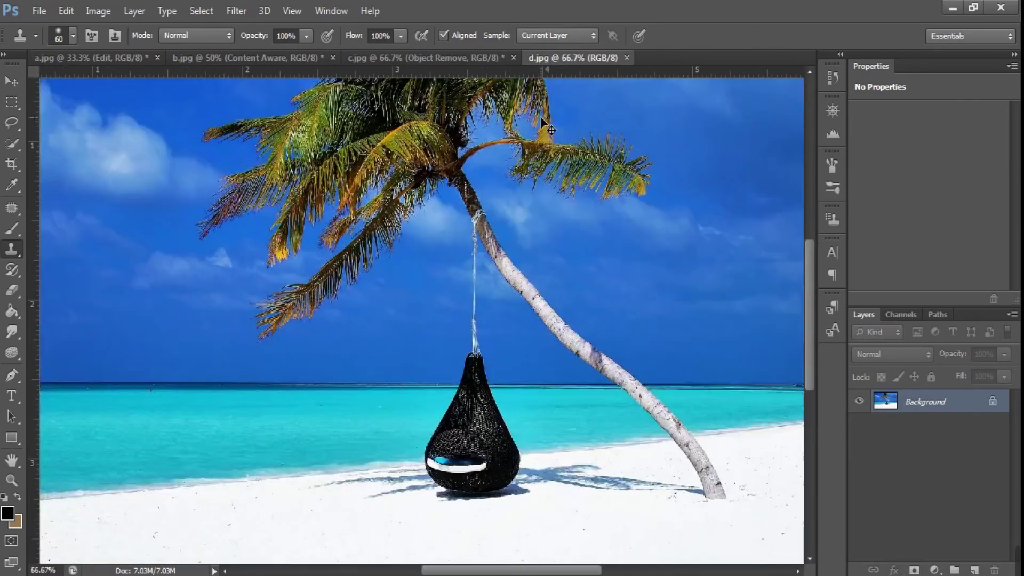
drag(488, 427, 460, 385)
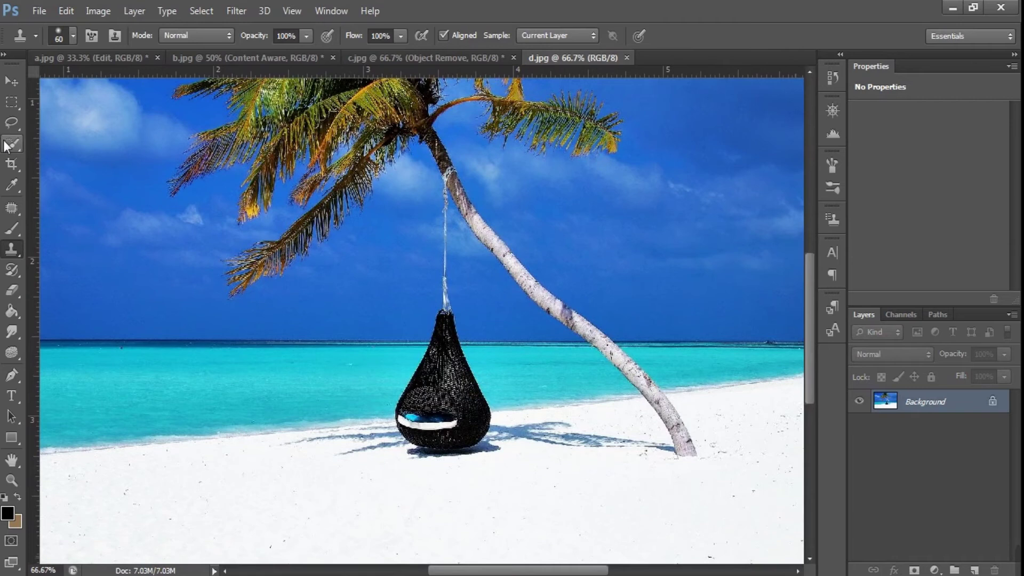
right_click(926, 405)
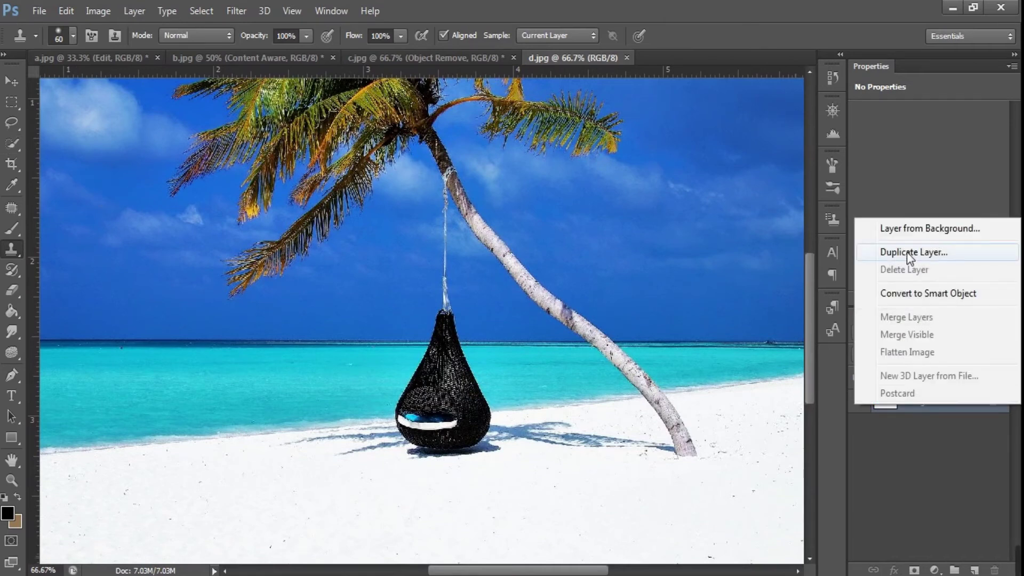
click(906, 251)
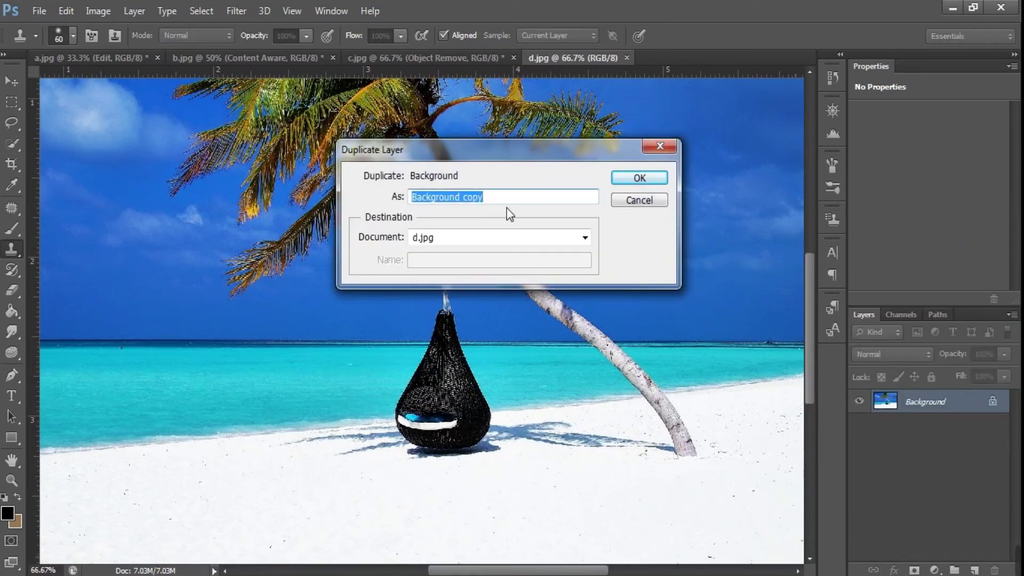
text(Content Remove)
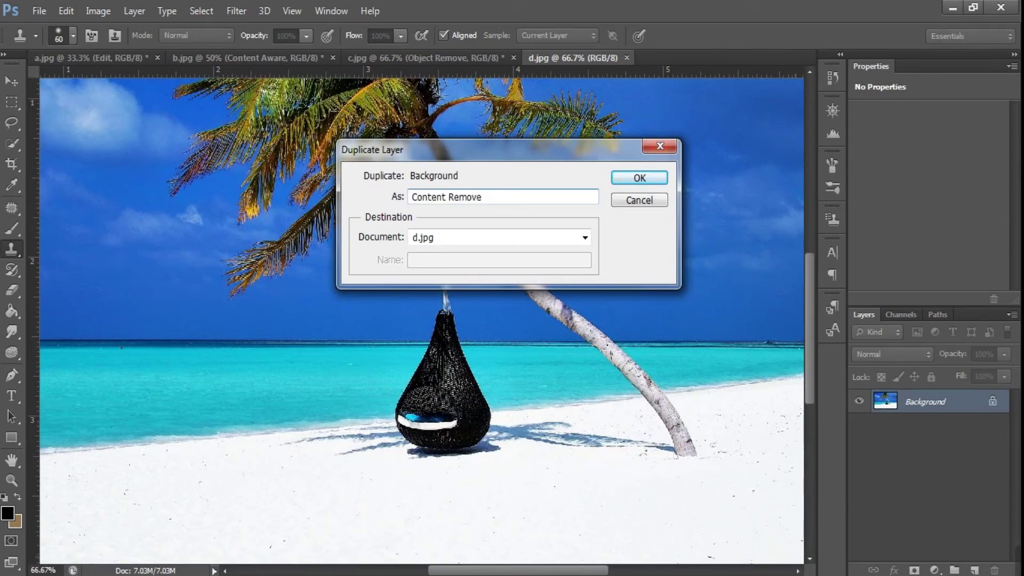
click(661, 179)
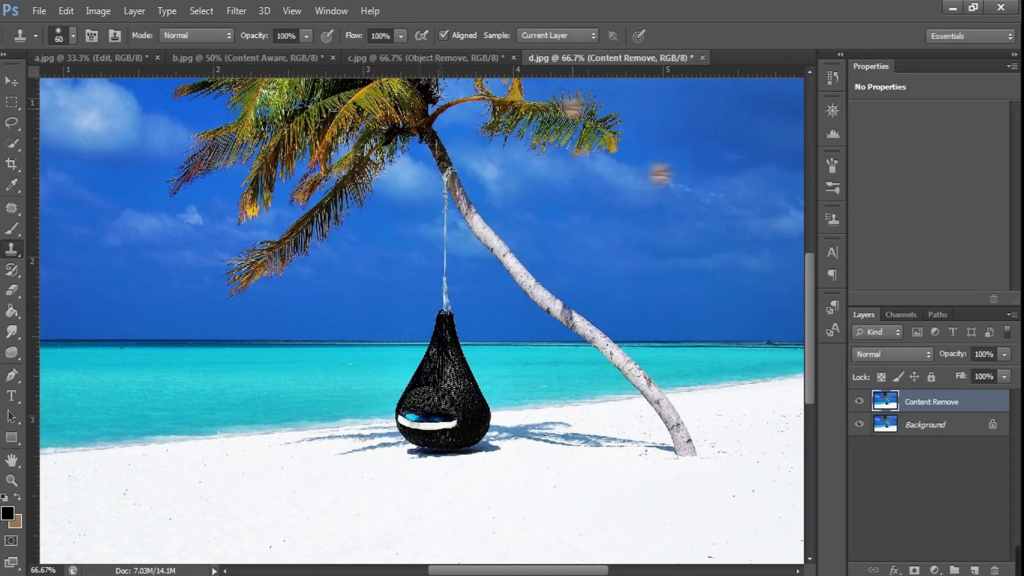
click(18, 129)
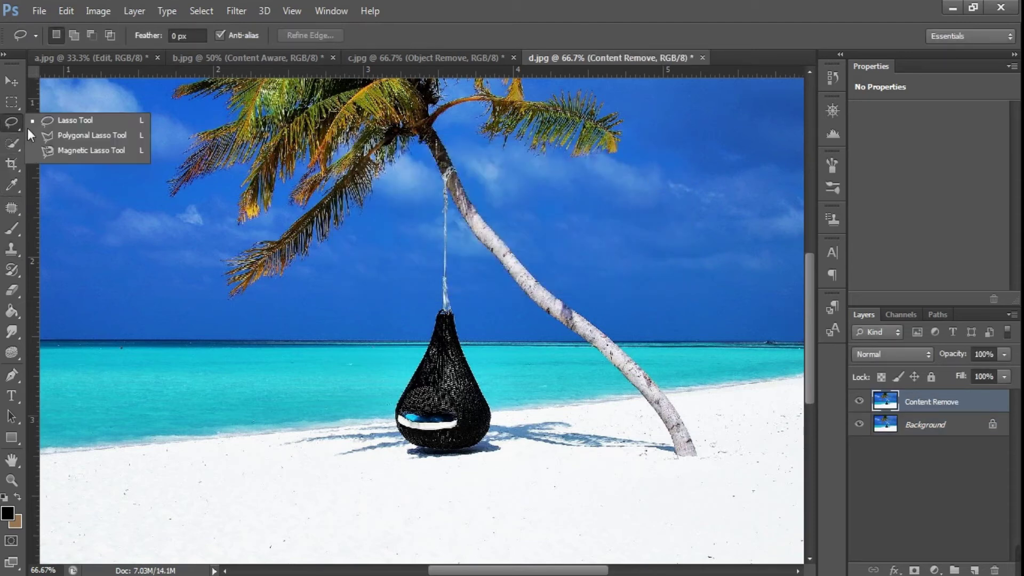
- Lasso the wicker chair and its shadow, then Content-Aware fill it with sea and sand
click(69, 120)
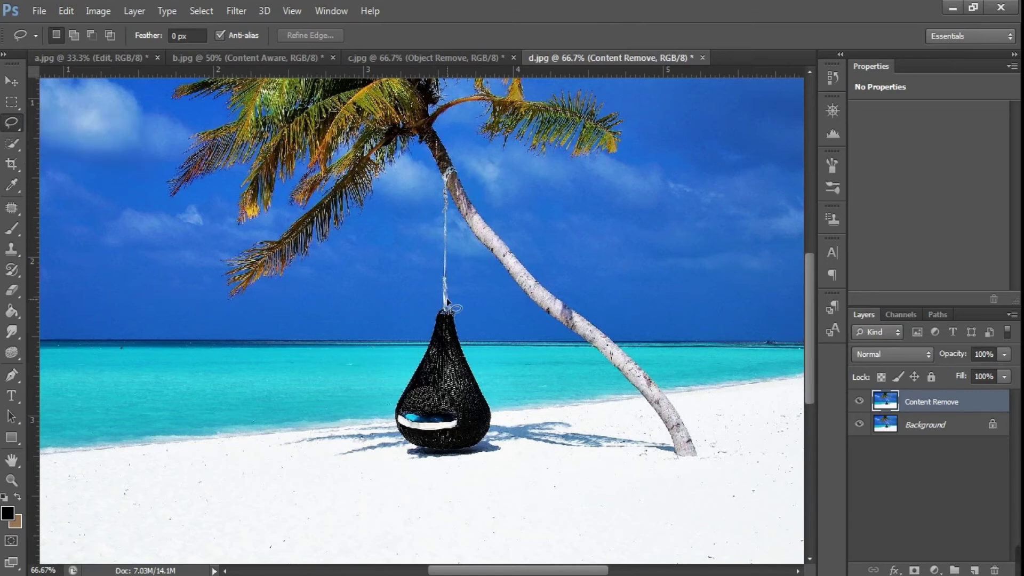
drag(429, 316, 390, 423)
drag(425, 466, 470, 467)
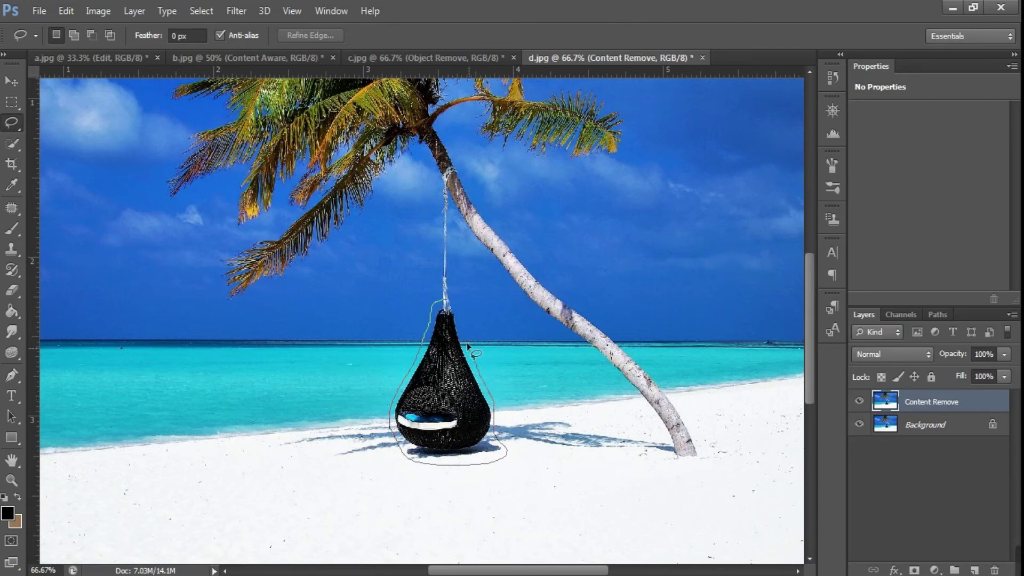
drag(446, 303, 448, 306)
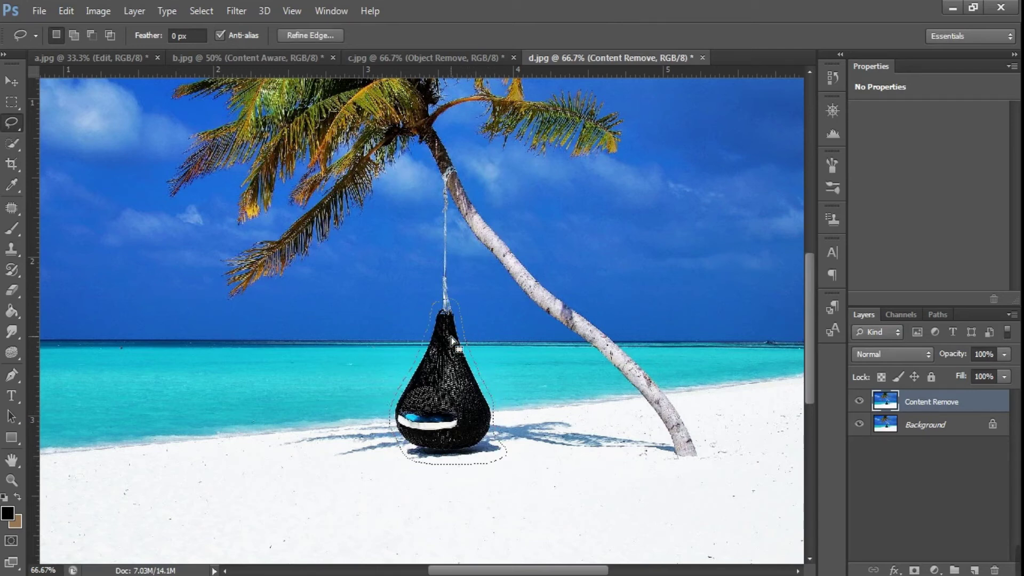
key(ctrl+d)
click(66, 12)
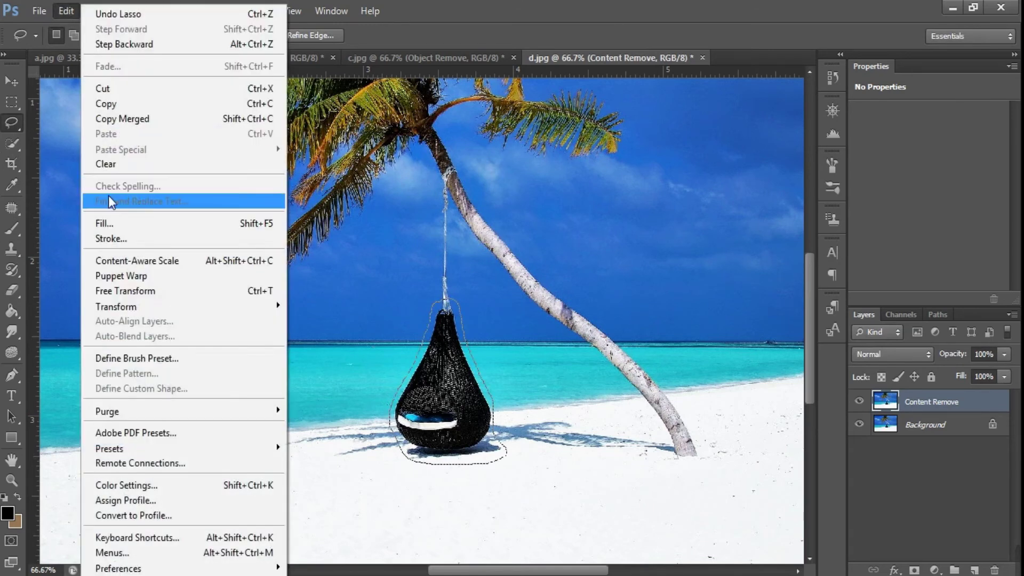
click(110, 224)
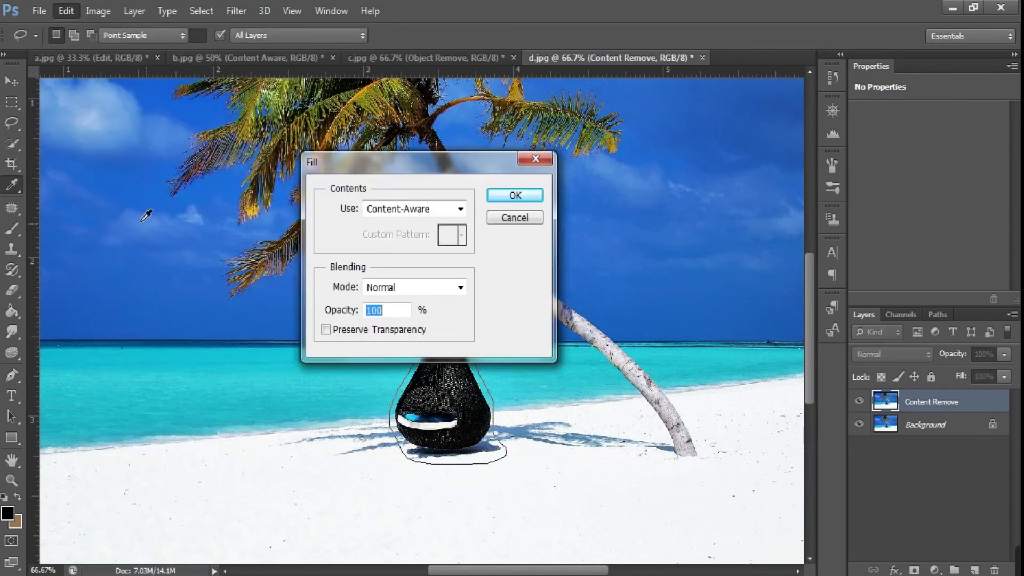
click(506, 195)
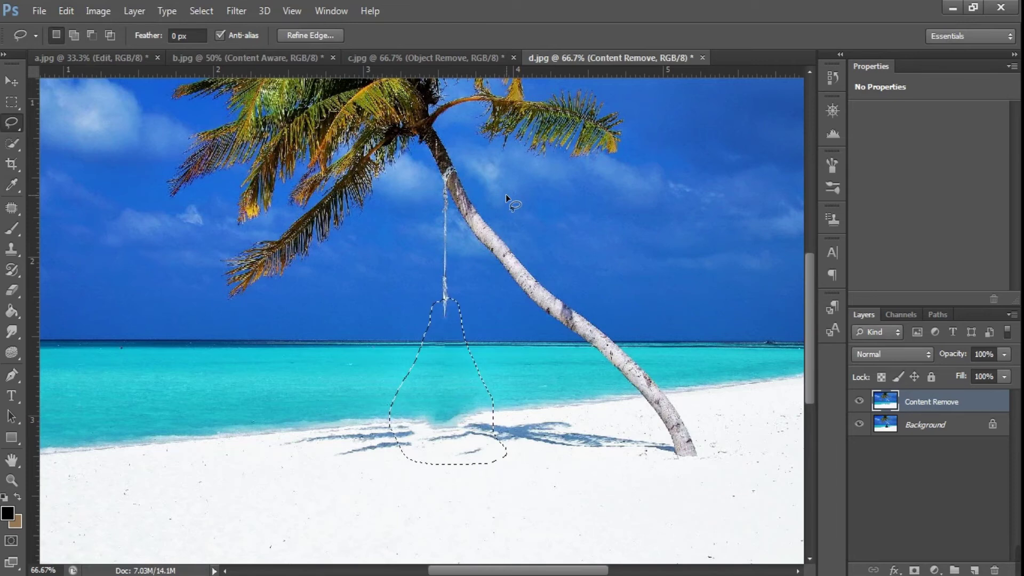
key(ctrl+d)
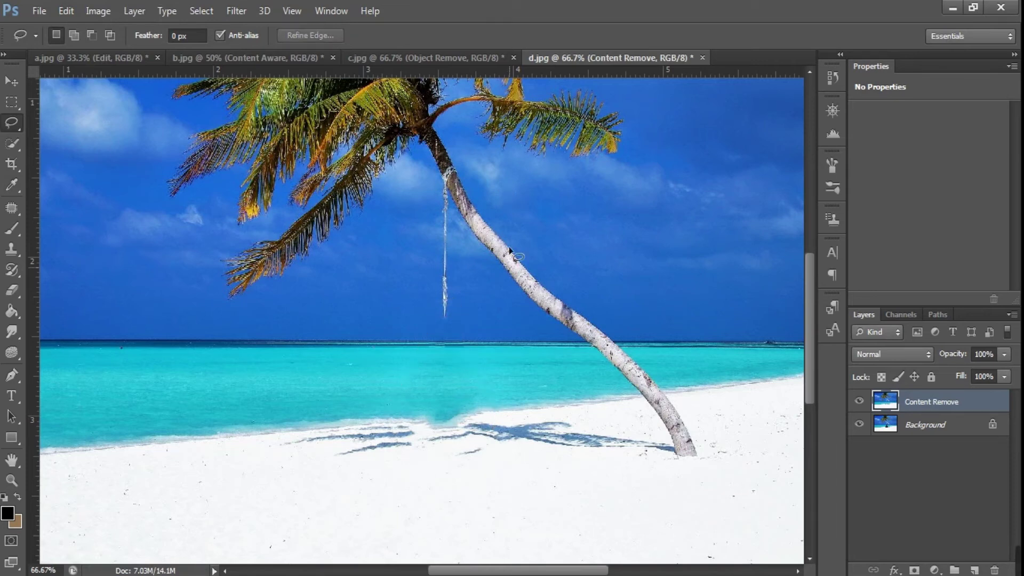
key(ctrl+plus)
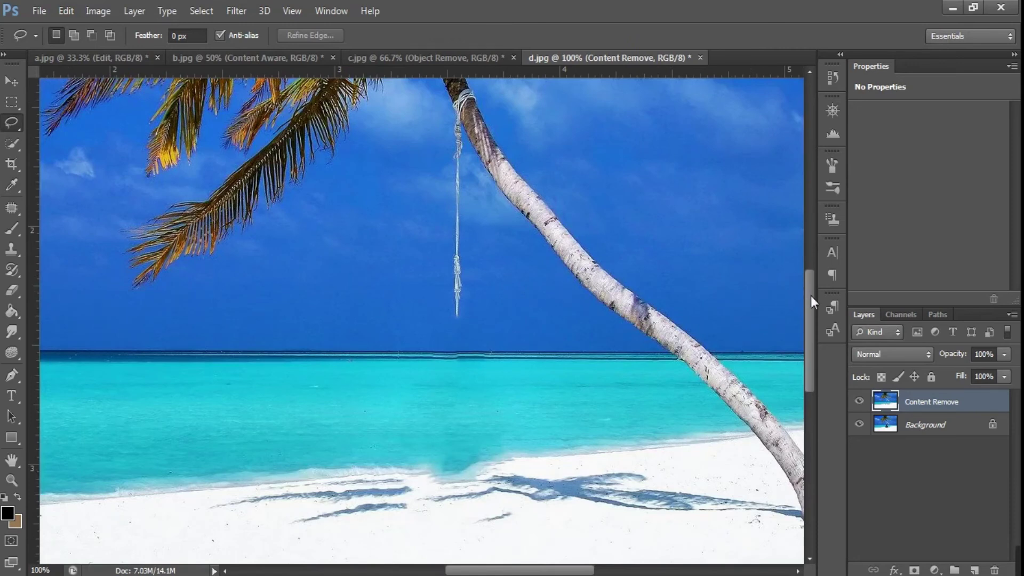
- At 200%, clone light shallows over the dark teal streak along the shoreline
drag(811, 297, 811, 308)
key(ctrl+plus)
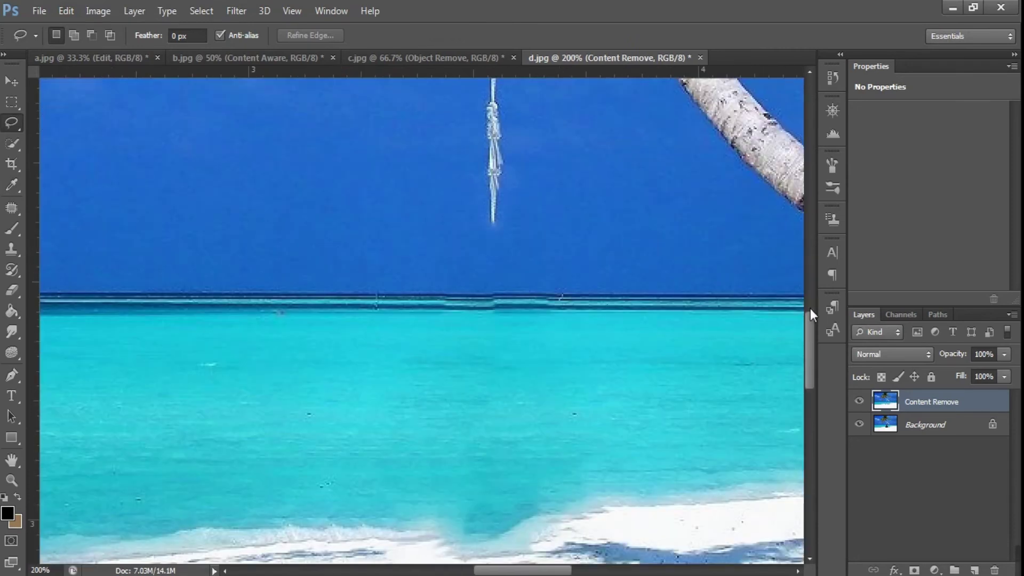
scroll(810, 337, up, 10)
drag(808, 296, 815, 399)
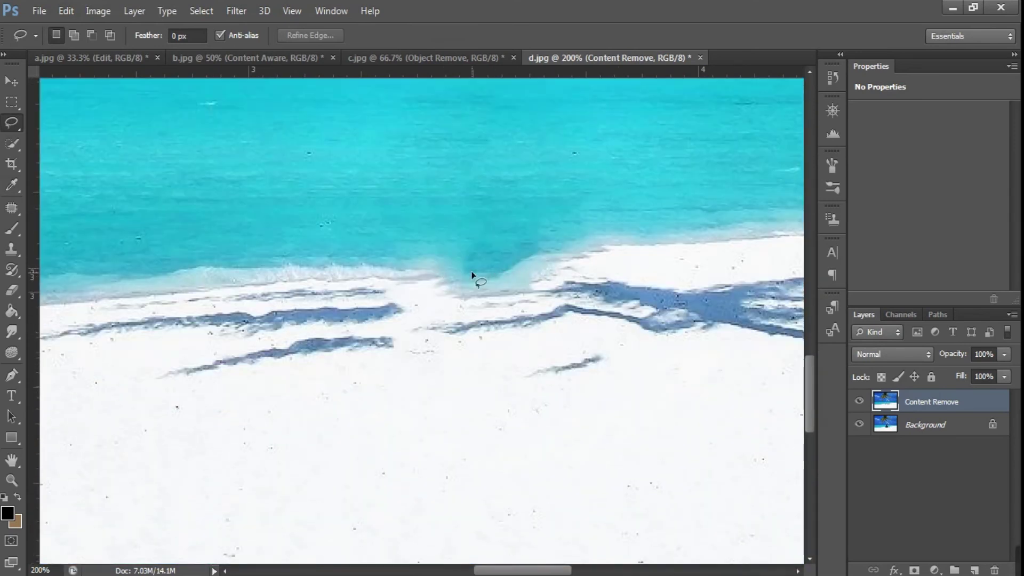
drag(12, 248, 60, 251)
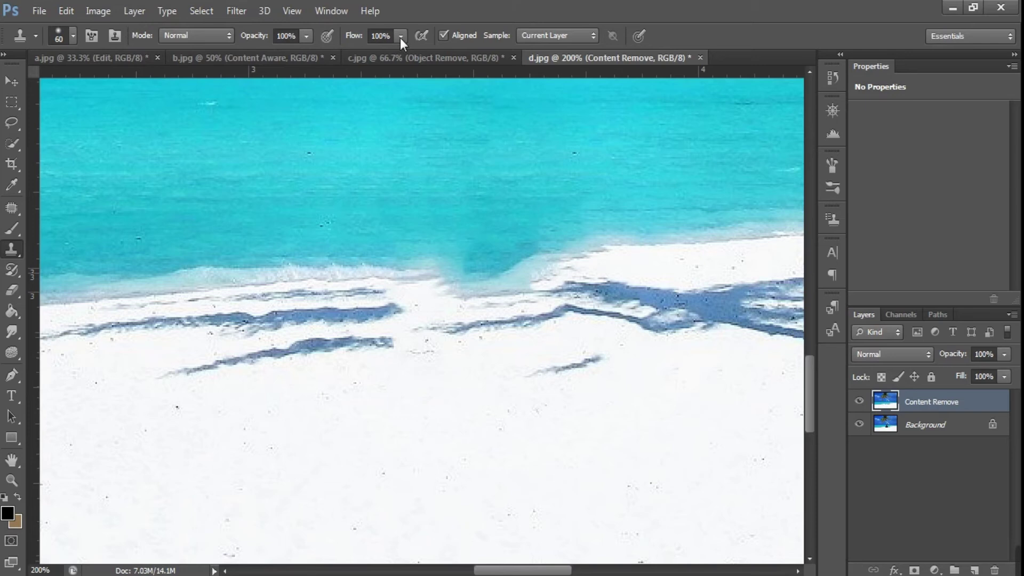
key(bracketleft)
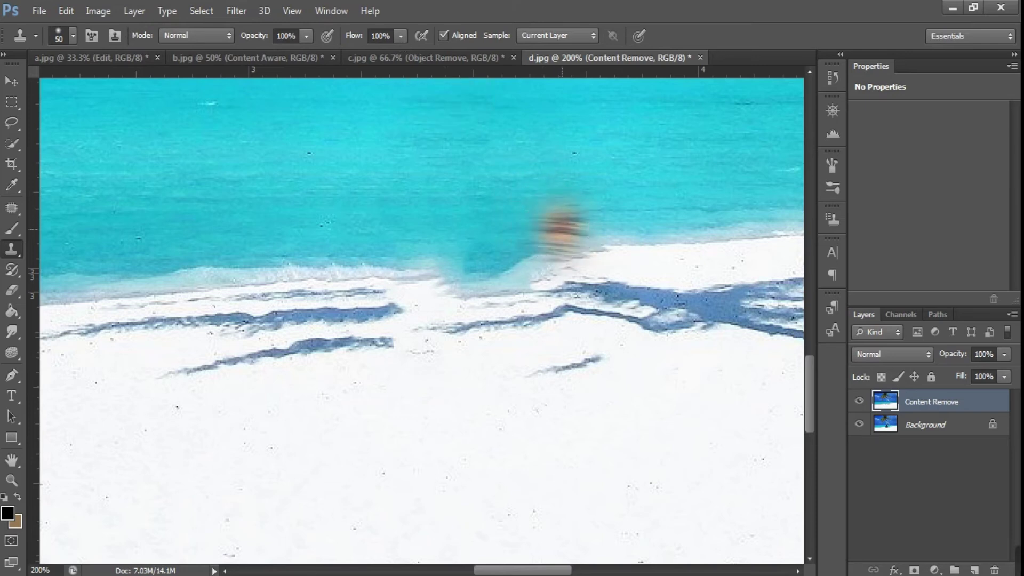
key(bracketleft)
key(bracketleft)
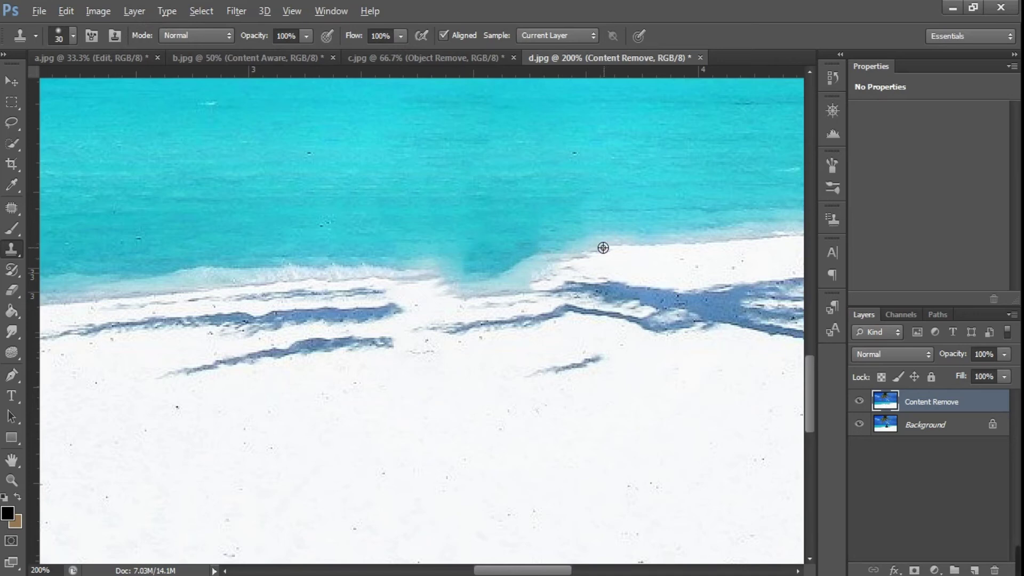
drag(573, 248, 491, 265)
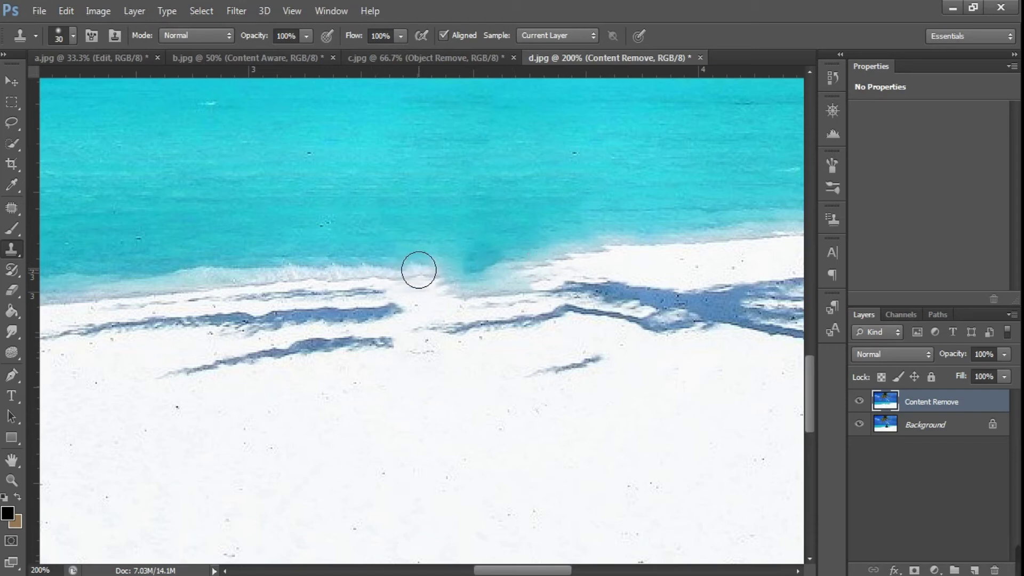
drag(416, 267, 527, 256)
alt+click(574, 249)
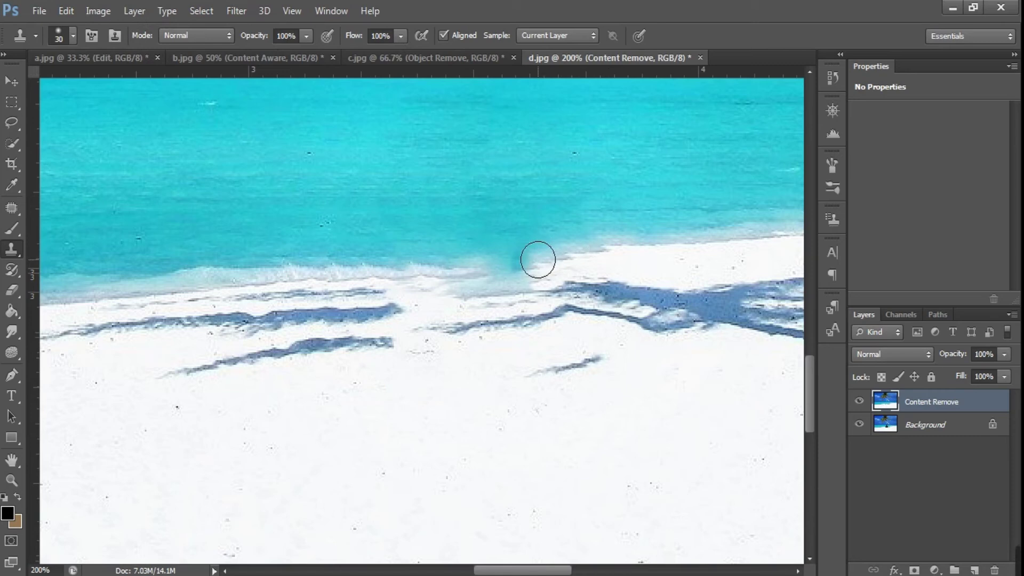
mouse_move(532, 258)
mouse_down()
mouse_move(480, 267)
mouse_move(520, 258)
mouse_up()
- Clone clean sand over the grey shoreline patches and turquoise water over the white edge
alt+click(425, 267)
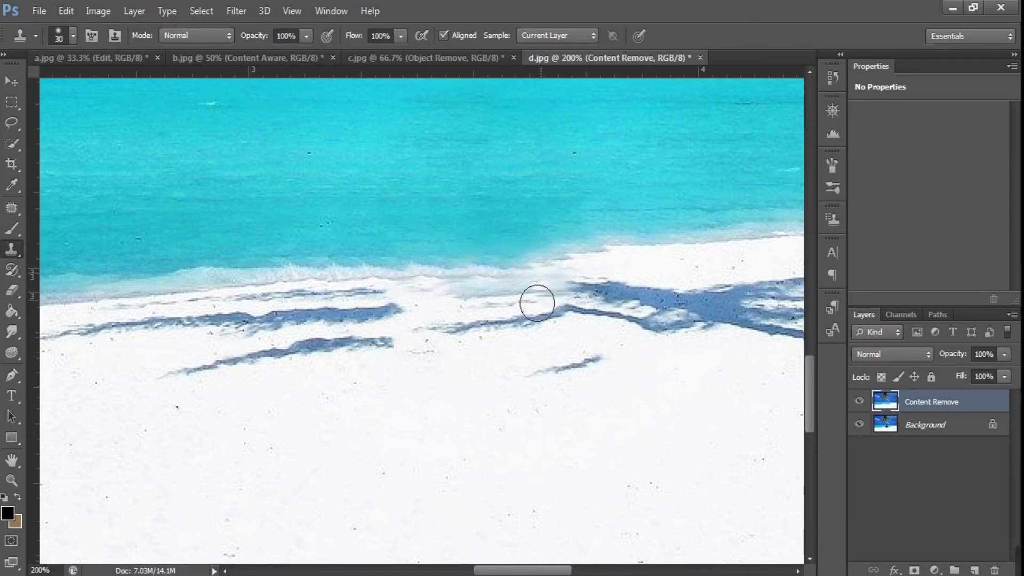
alt+click(446, 403)
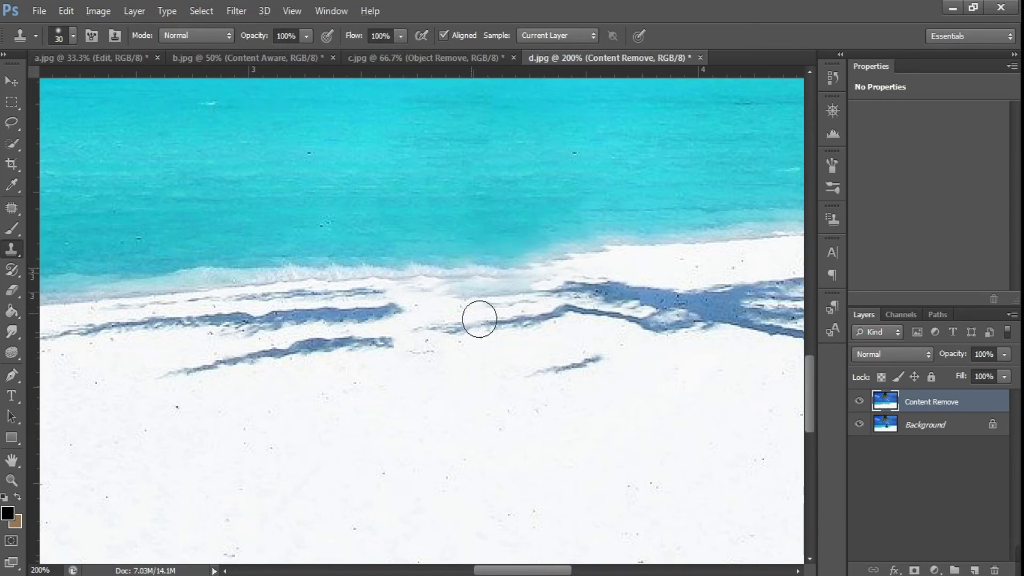
drag(445, 292, 494, 293)
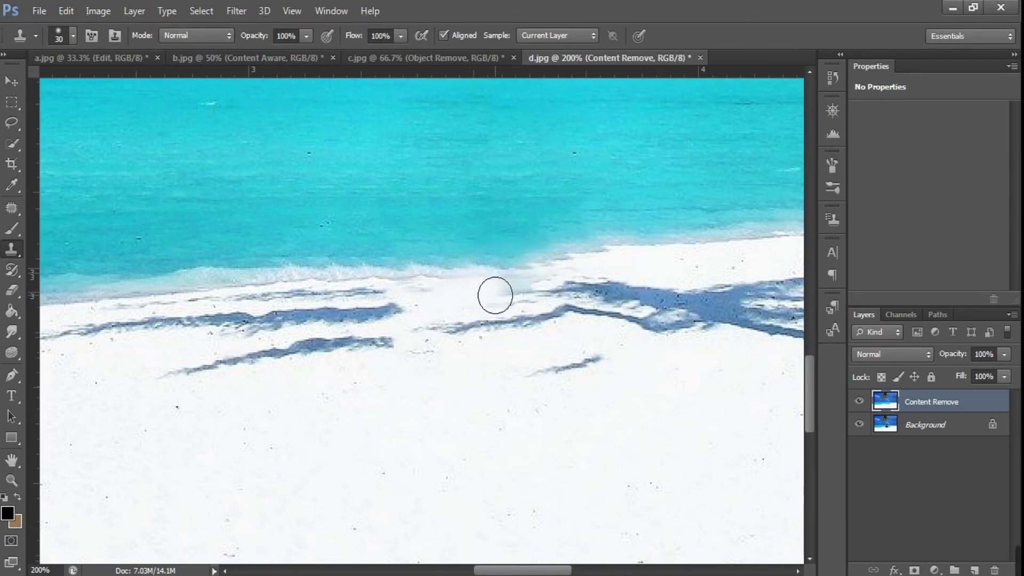
key(bracketleft)
key(bracketleft)
key(bracketleft)
alt+click(464, 400)
mouse_move(508, 291)
mouse_down()
mouse_move(539, 276)
mouse_move(484, 285)
mouse_up()
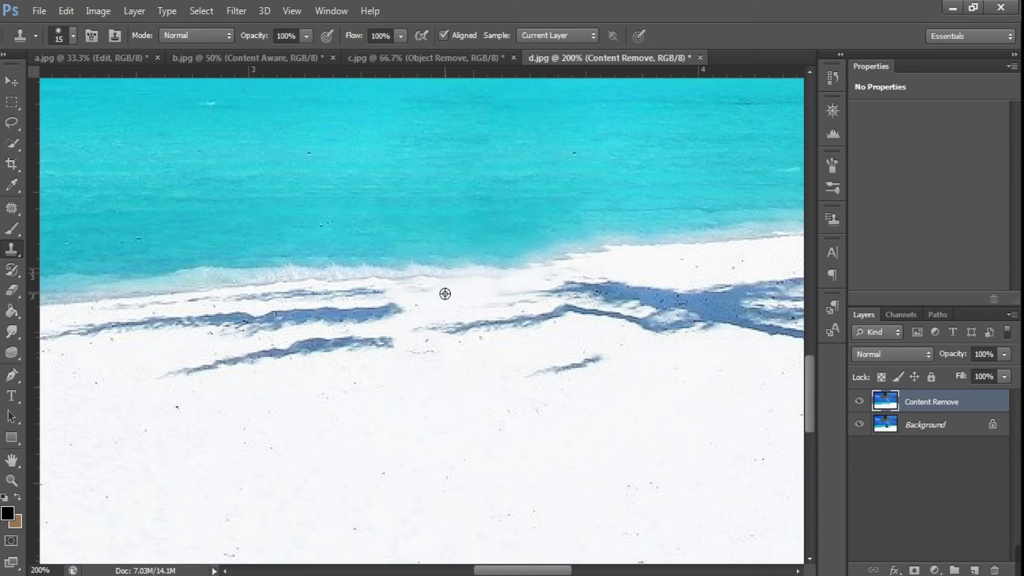
alt+click(467, 297)
drag(446, 294, 417, 287)
key(bracketright)
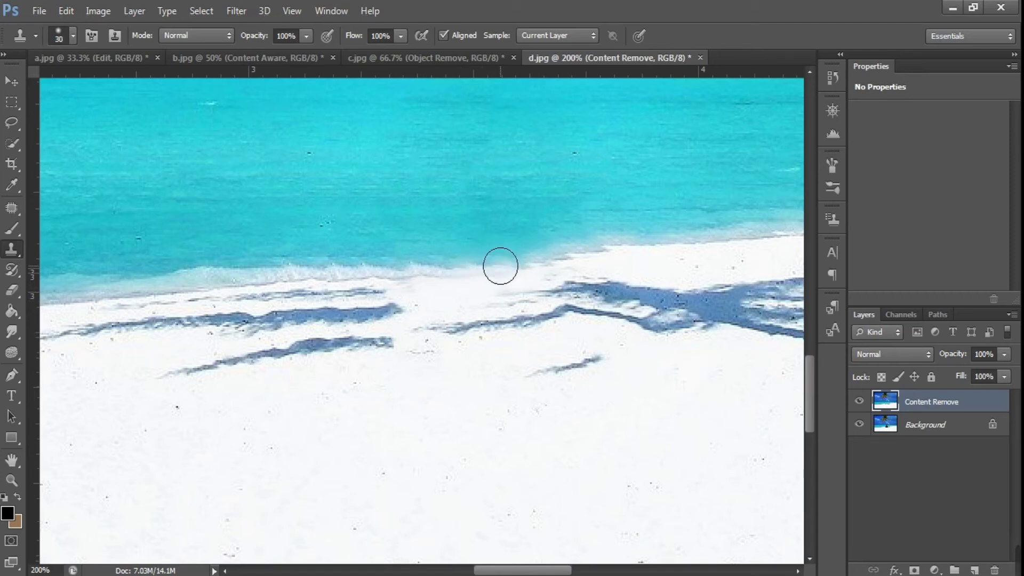
drag(500, 265, 544, 259)
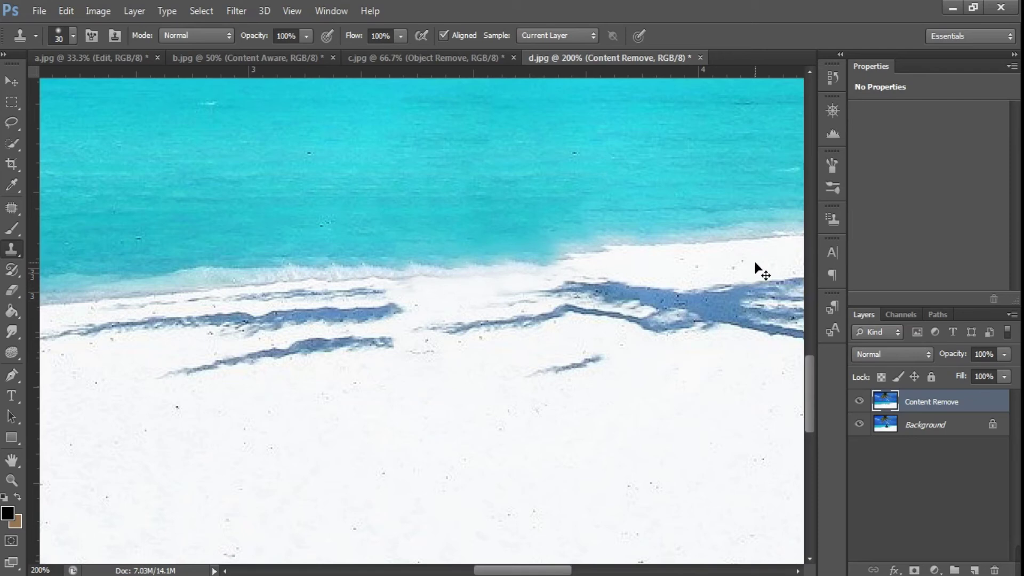
- Toggle the Content Remove layer's visibility to compare the shoreline with the original
key(ctrl+minus)
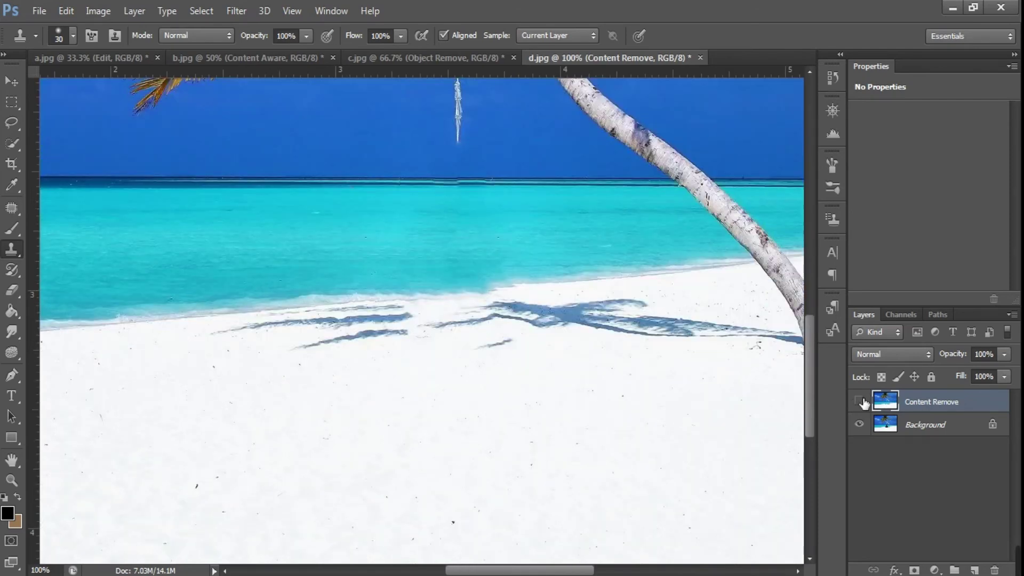
click(860, 401)
click(859, 401)
click(860, 401)
click(859, 400)
key(ctrl+plus)
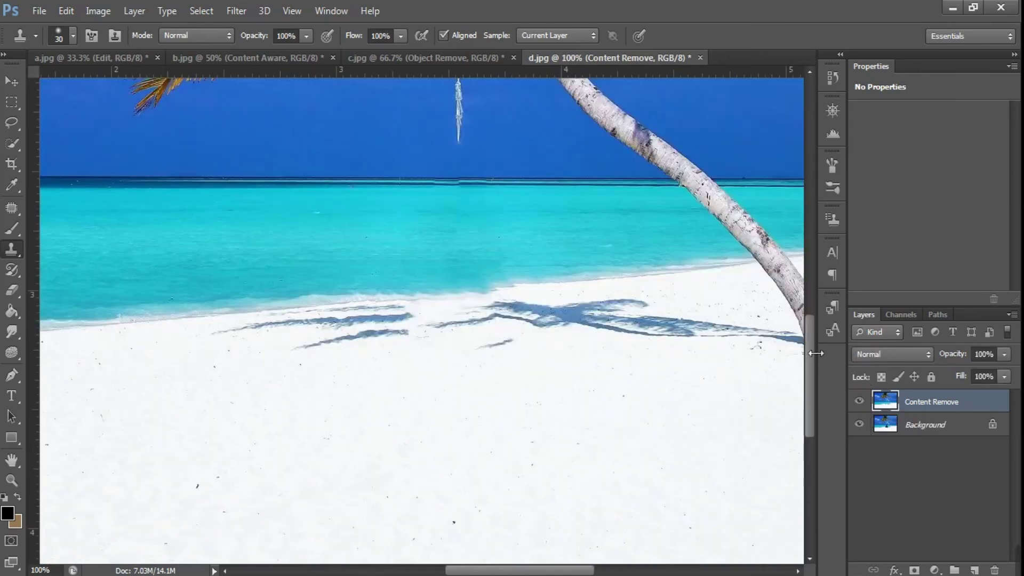
drag(809, 352, 813, 289)
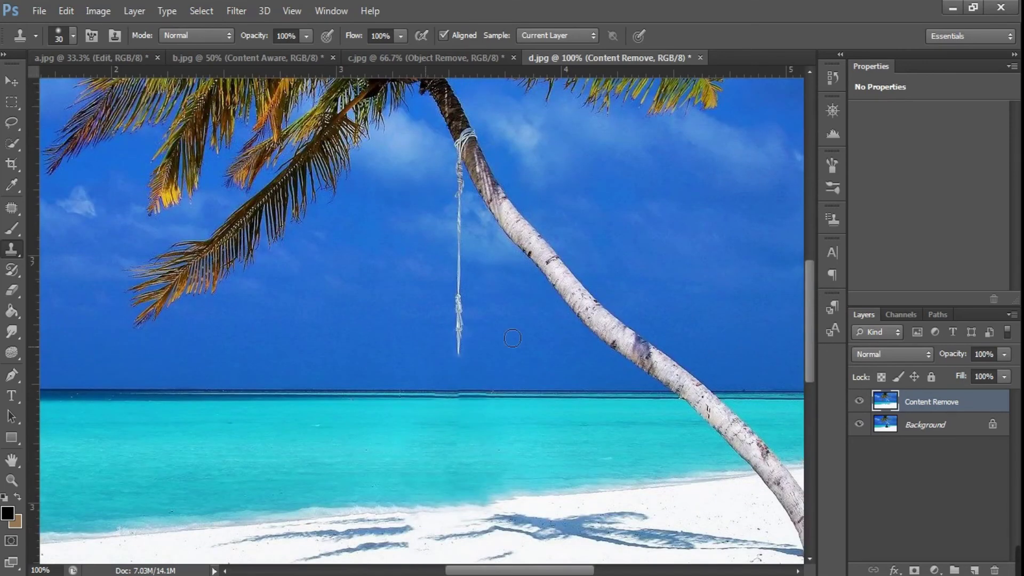
click(13, 209)
- Spot-heal the hanging rope out of the sky and the rope wrapped around the palm trunk
right_click(14, 209)
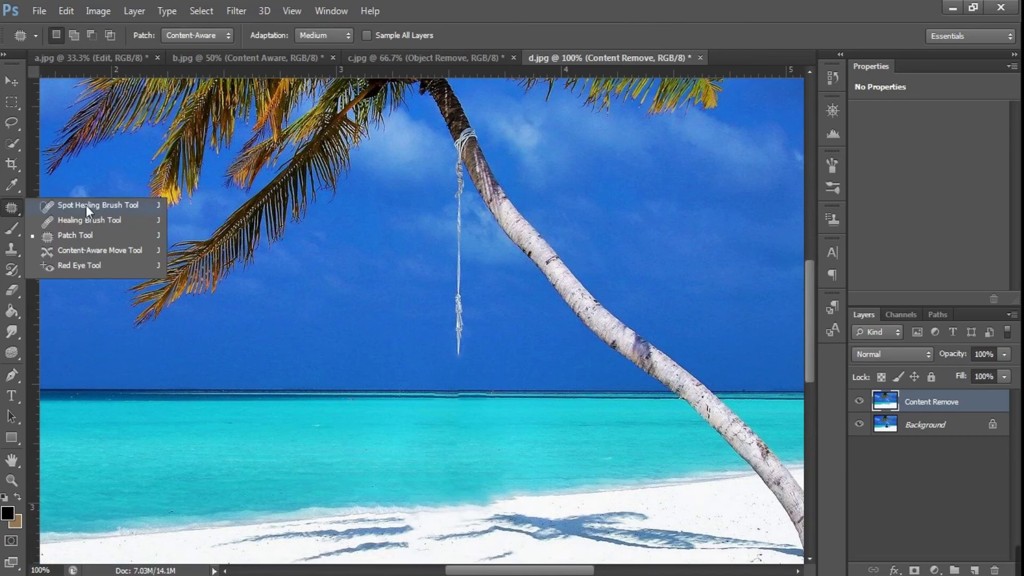
click(89, 206)
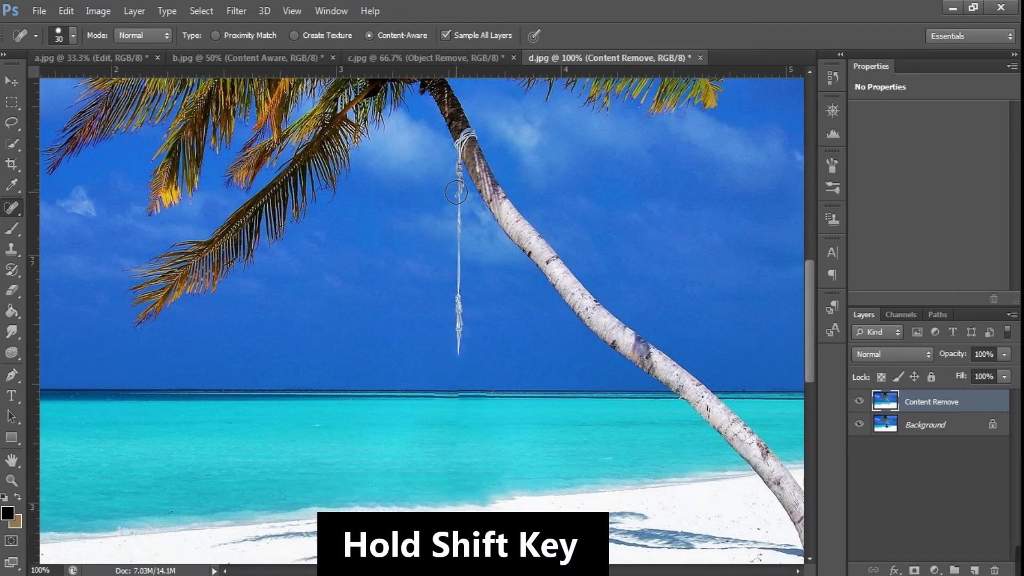
shift+click(457, 177)
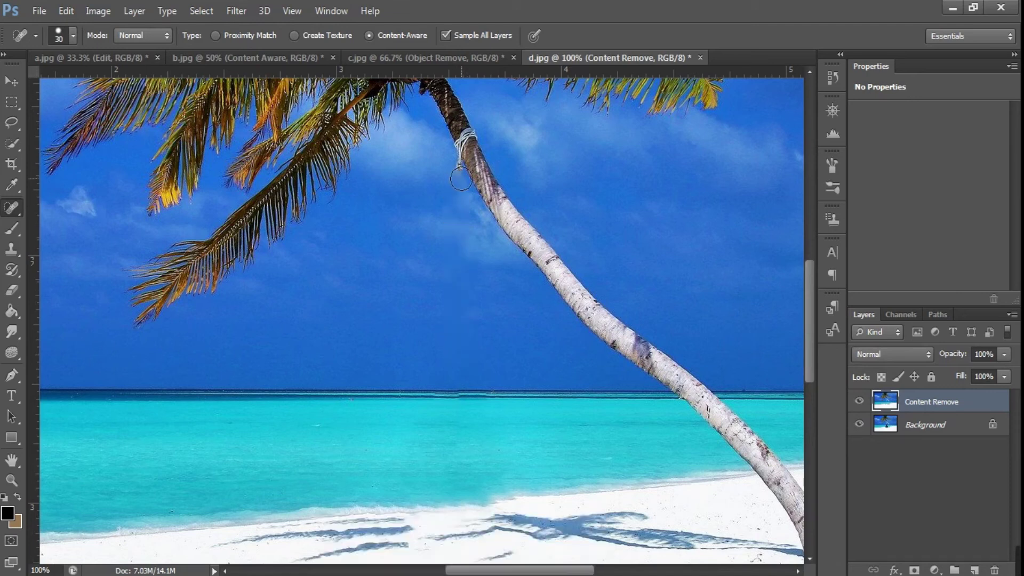
key(ctrl+plus)
drag(591, 145, 558, 371)
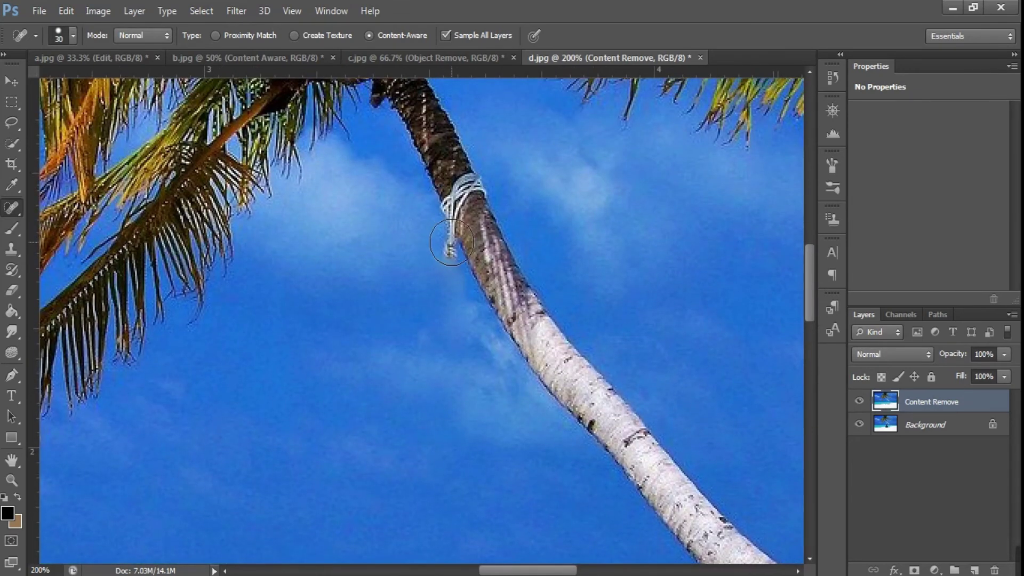
click(451, 242)
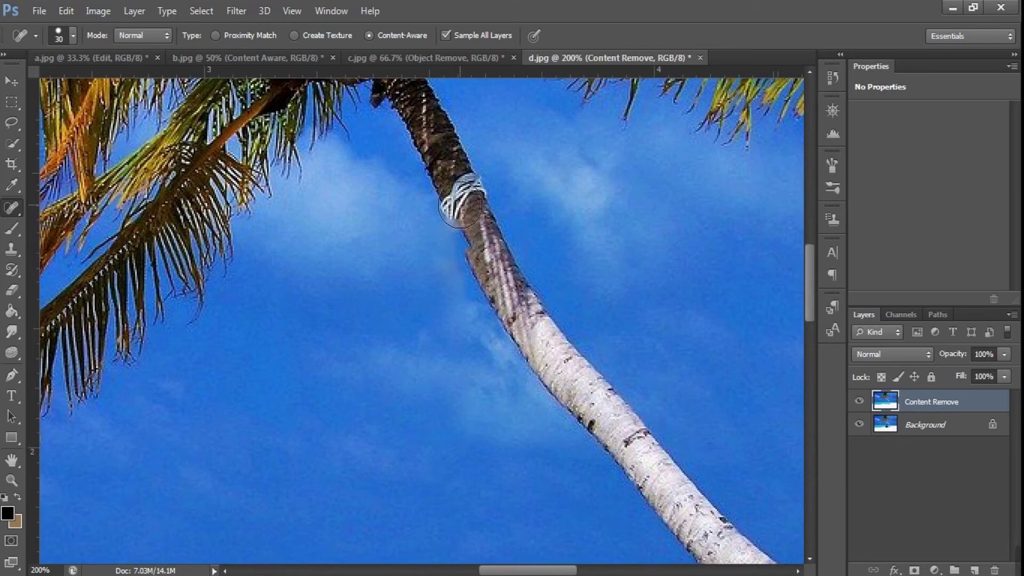
drag(460, 205, 457, 201)
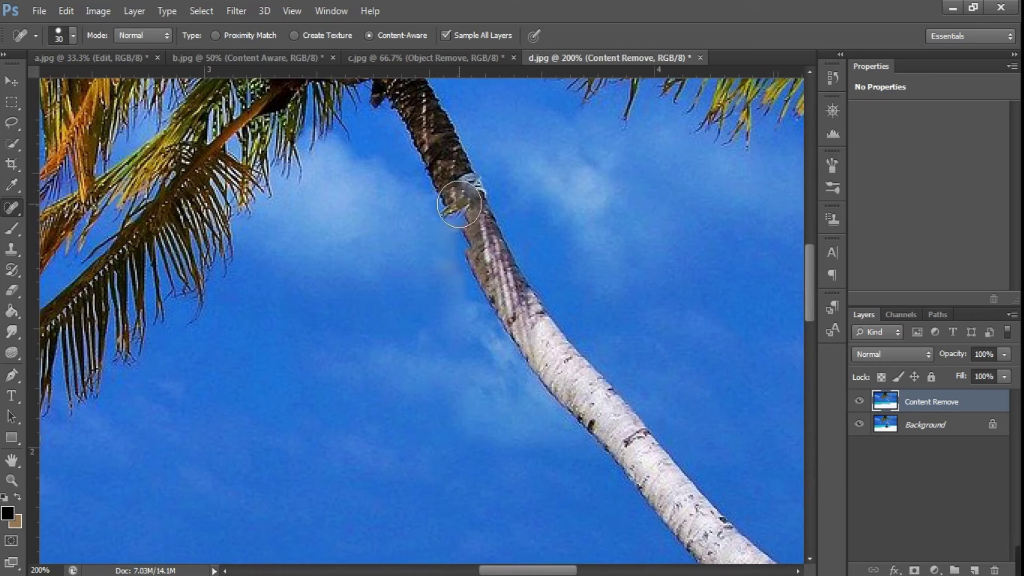
click(469, 190)
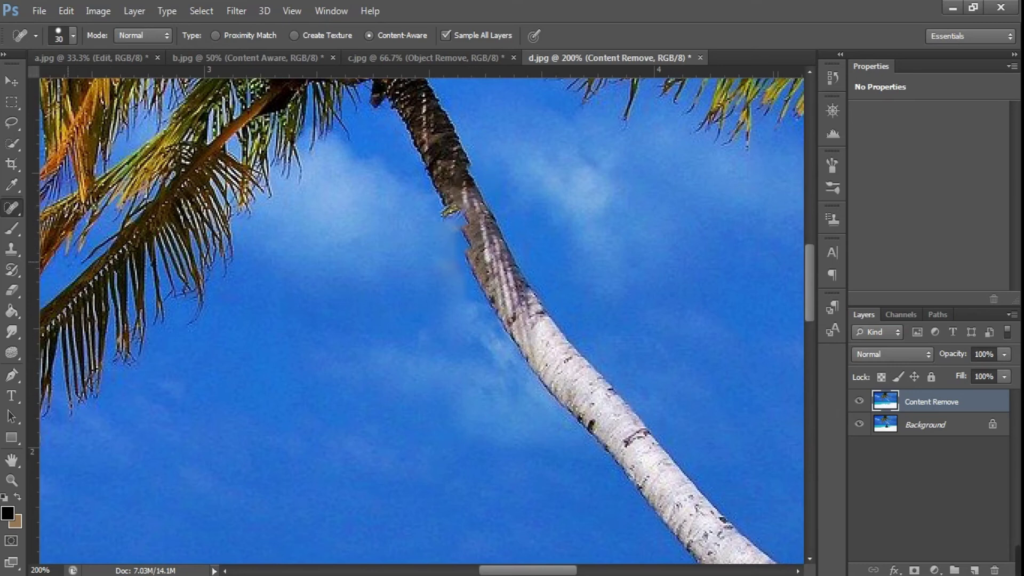
click(12, 249)
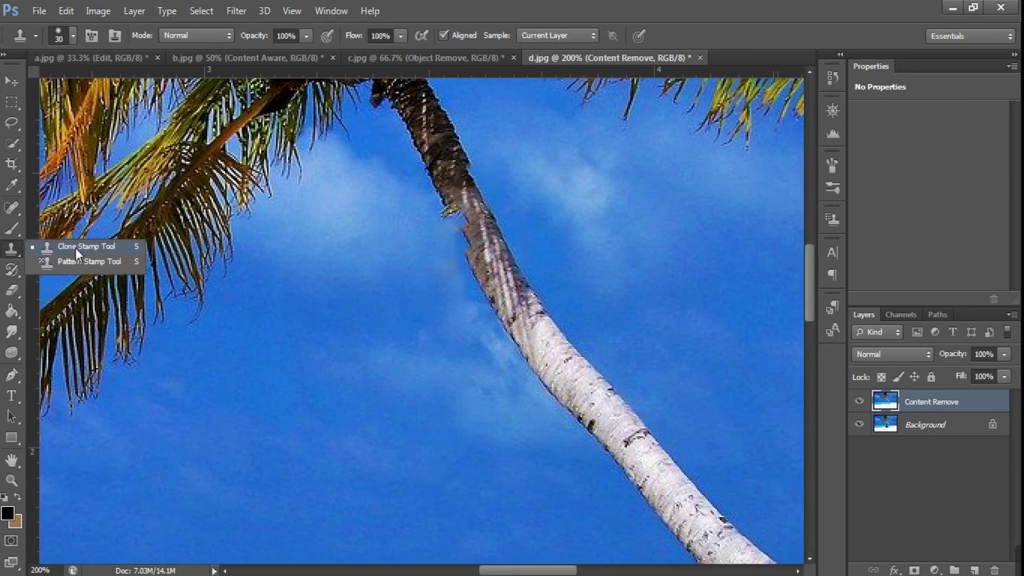
- Clone bark from higher up the trunk over the light streaky patch on its left edge
click(75, 248)
alt+click(429, 160)
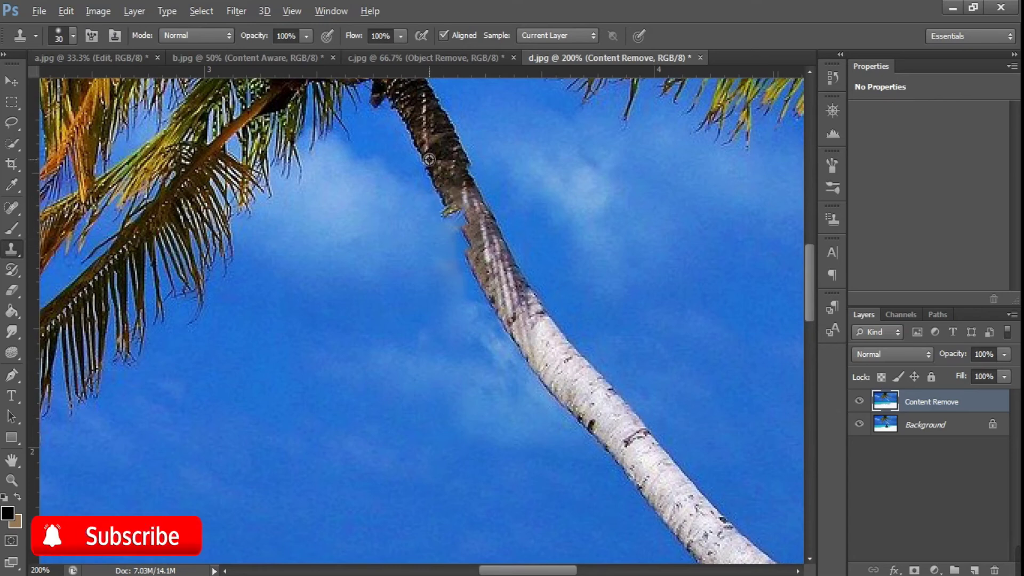
drag(439, 195, 470, 248)
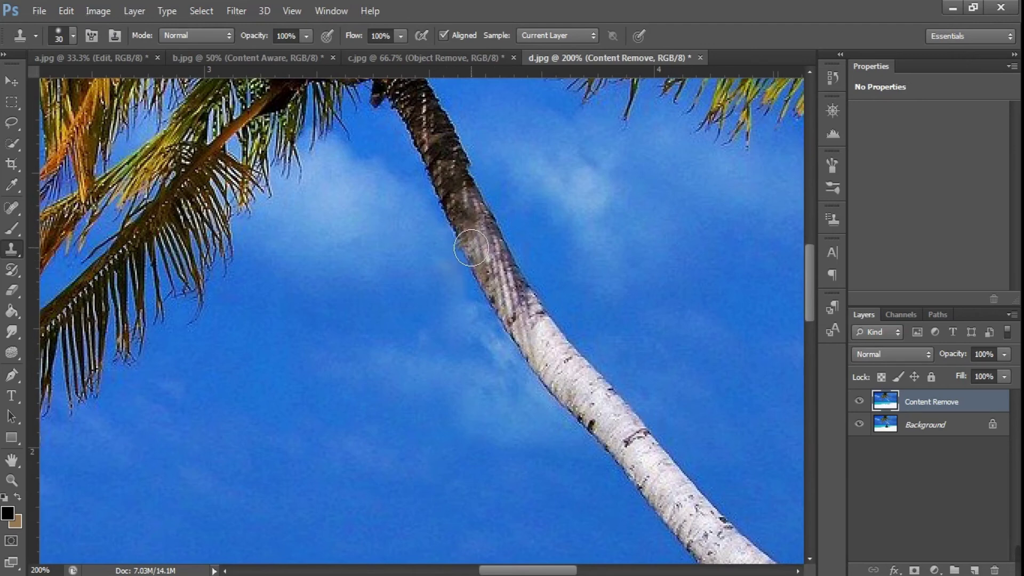
mouse_move(470, 249)
mouse_down()
mouse_move(467, 154)
mouse_move(483, 226)
mouse_move(474, 203)
mouse_up()
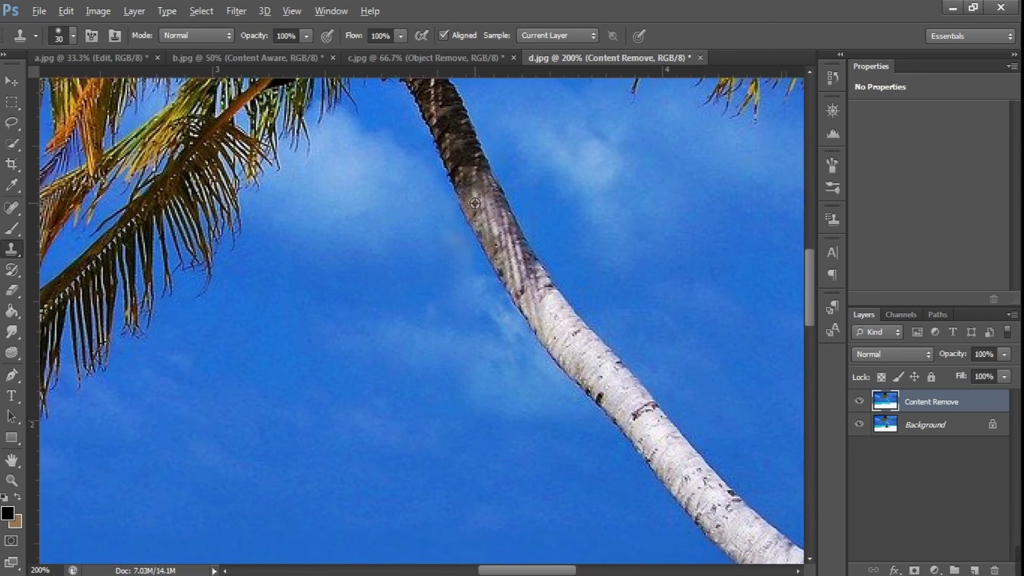
mouse_move(452, 179)
mouse_down()
mouse_move(461, 207)
mouse_move(565, 308)
mouse_up()
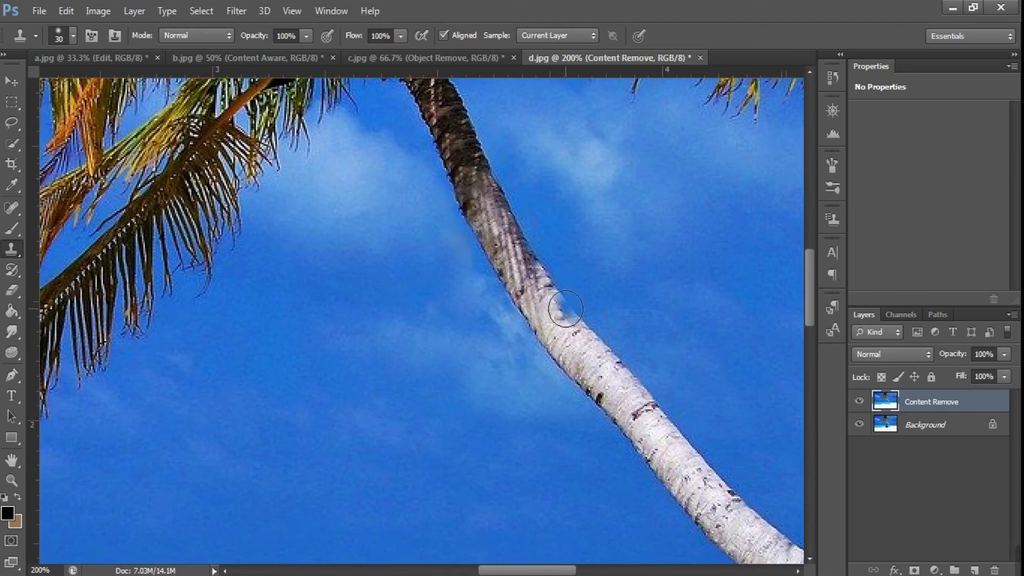
key(ctrl+minus)
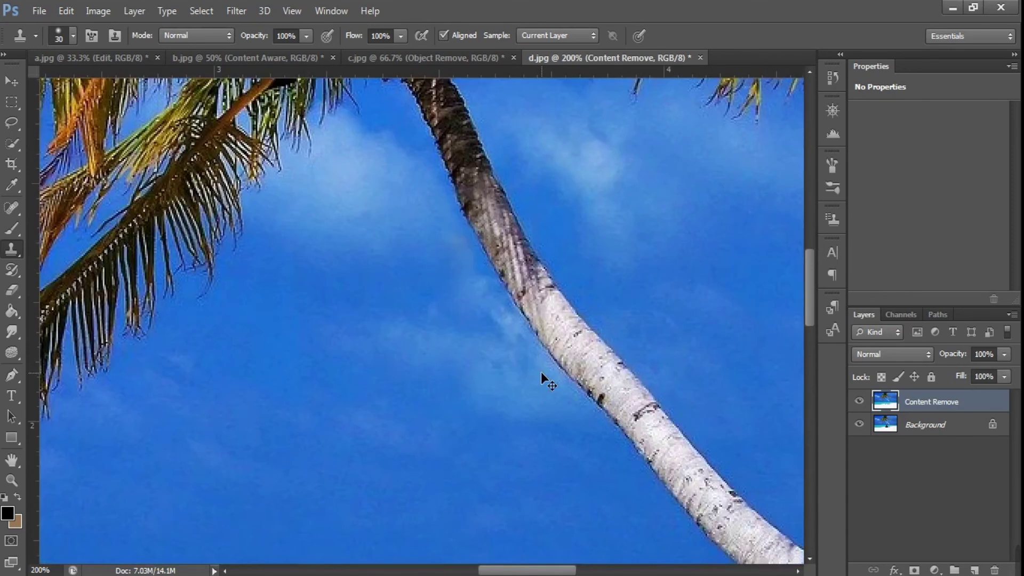
- Clone the horizon line smooth where the rope crossed it, flattening the raised dark band
key(ctrl+plus)
drag(502, 489, 494, 172)
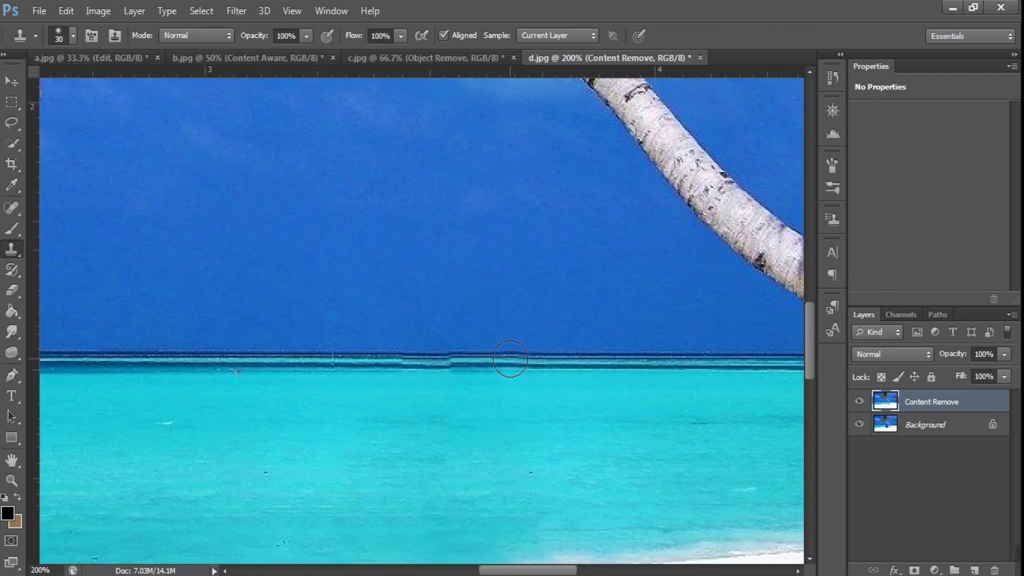
drag(515, 355, 501, 356)
click(500, 352)
click(509, 353)
click(508, 358)
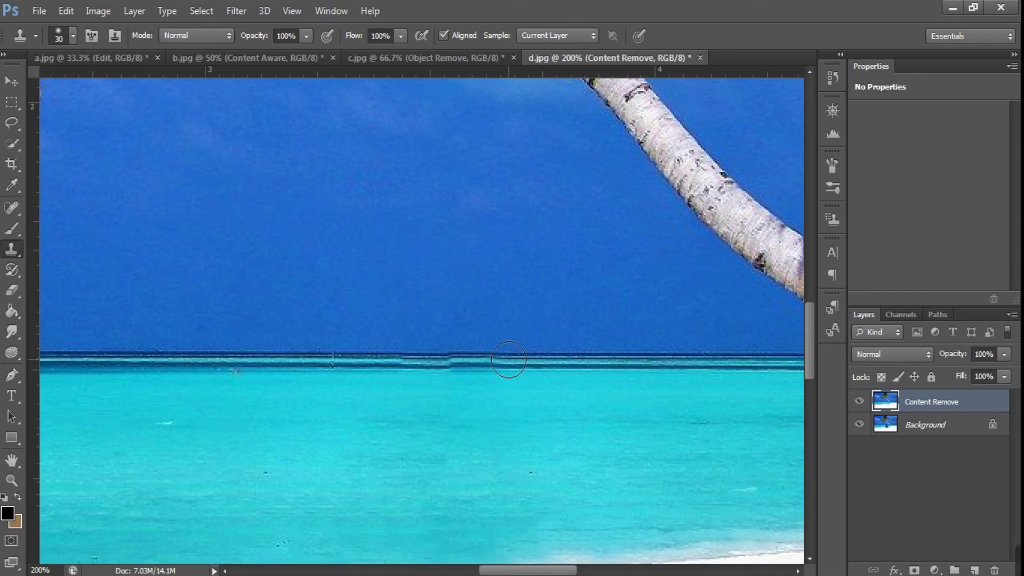
mouse_move(509, 359)
mouse_down()
mouse_move(448, 368)
mouse_move(475, 377)
mouse_move(382, 372)
mouse_move(545, 376)
mouse_up()
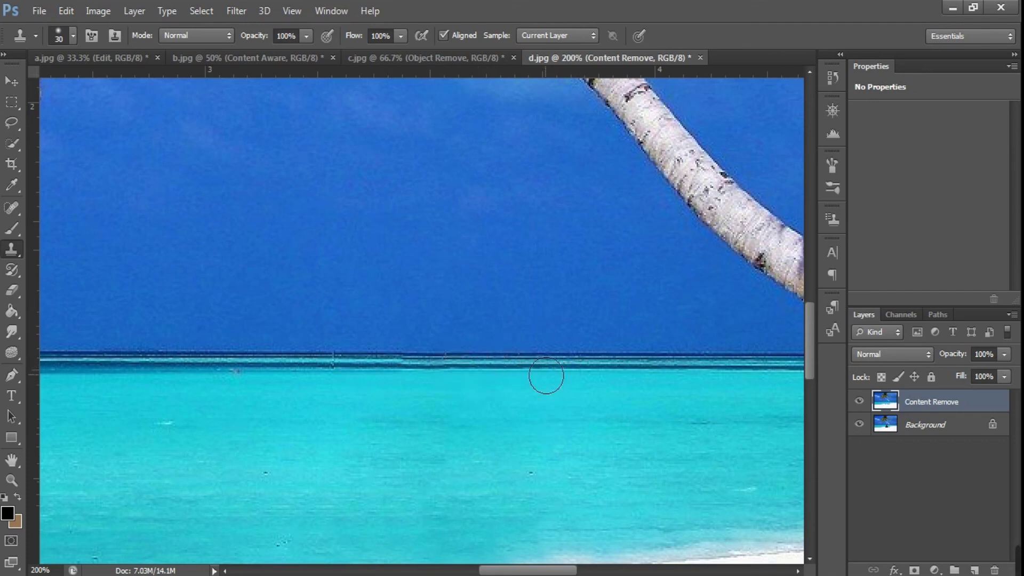
key(ctrl+minus)
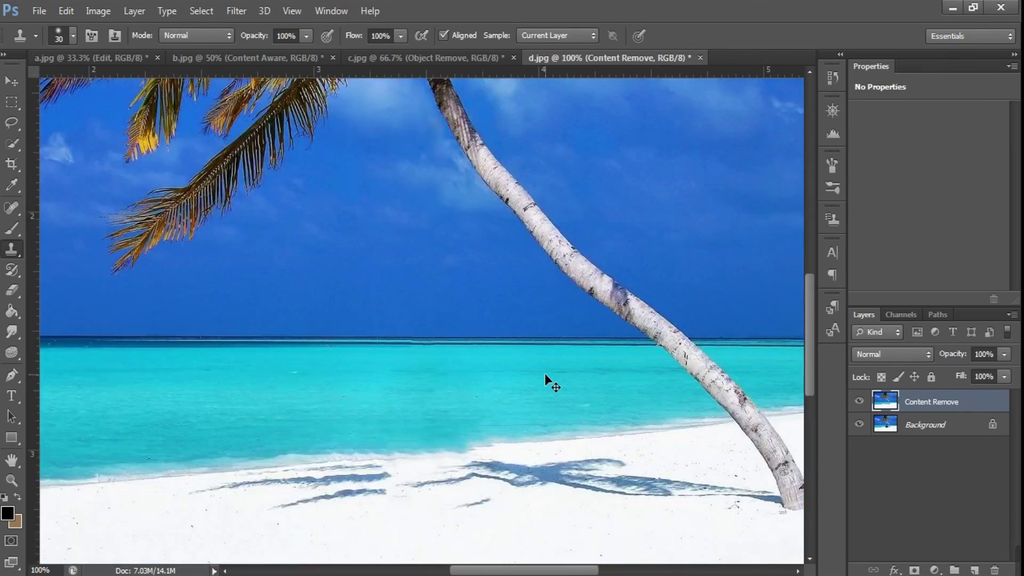
key(ctrl+minus)
- Toggle the Content Remove layer several times against the original chair photo, then zoom to 200%
click(859, 401)
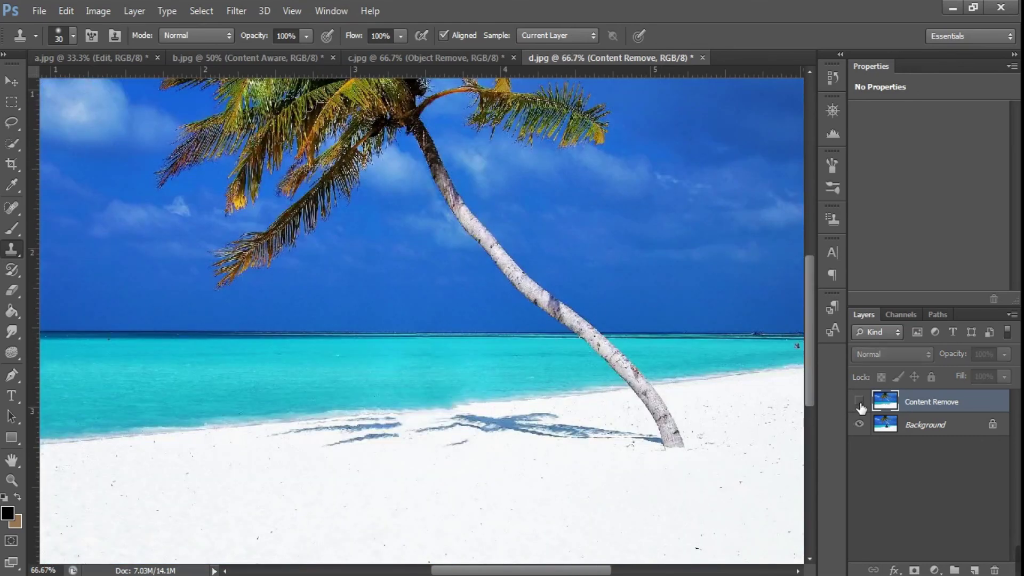
click(858, 401)
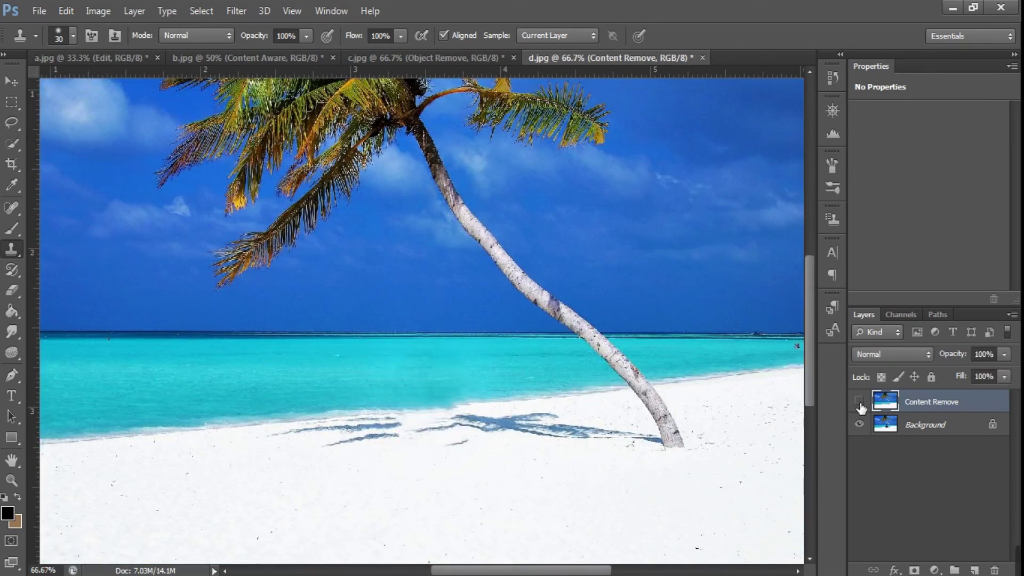
click(859, 401)
click(859, 406)
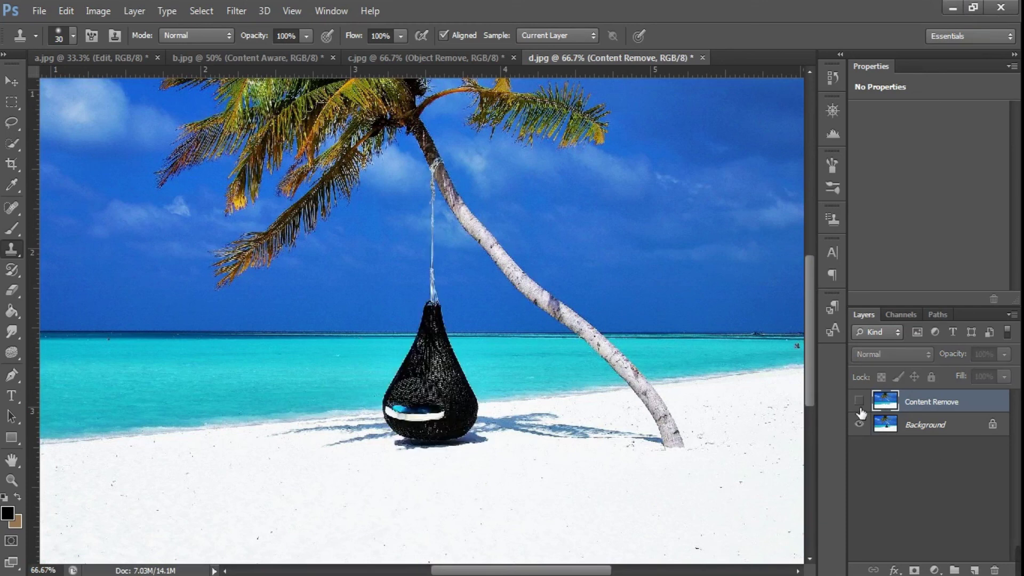
click(859, 401)
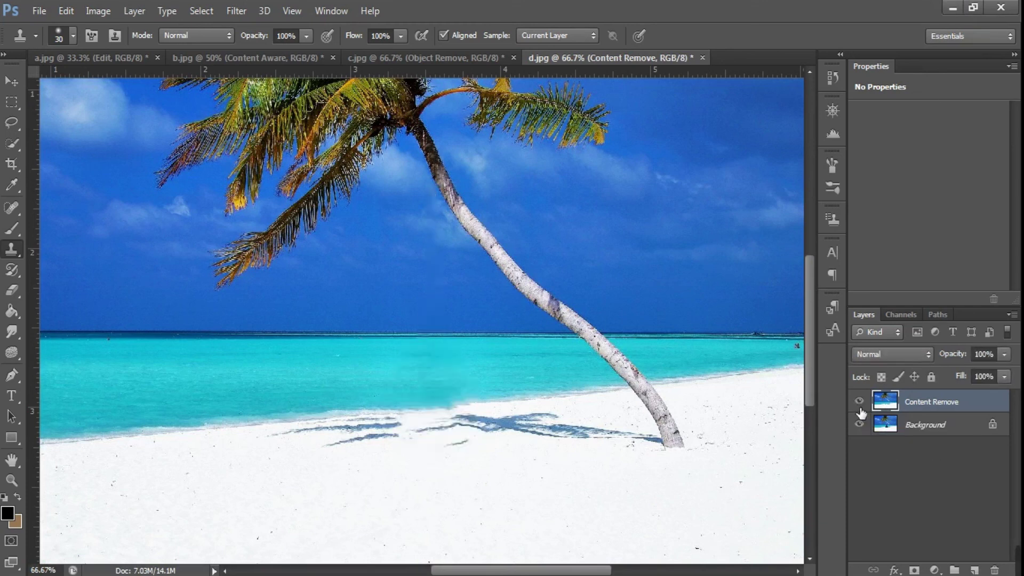
click(859, 405)
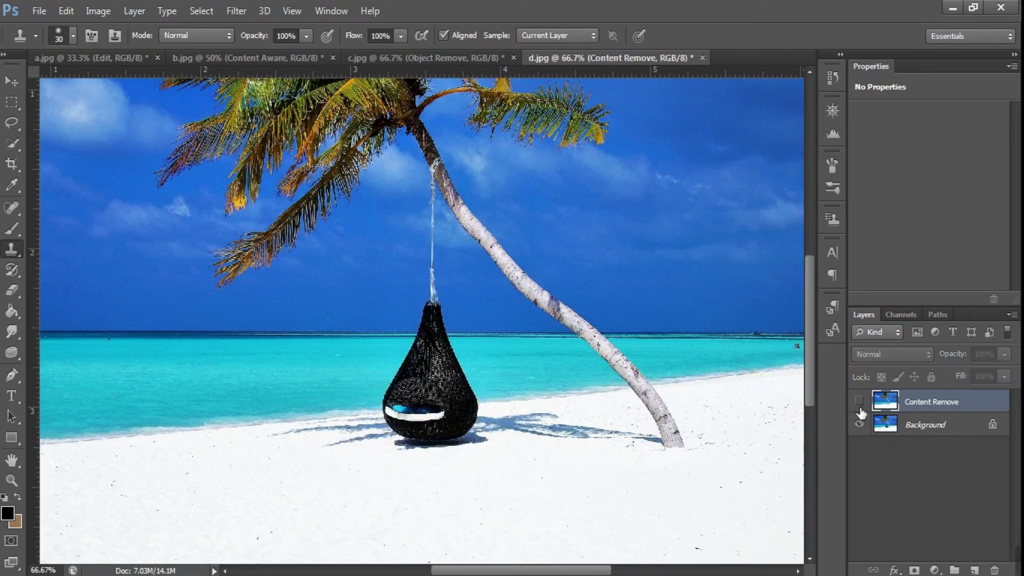
click(859, 401)
key(ctrl+plus)
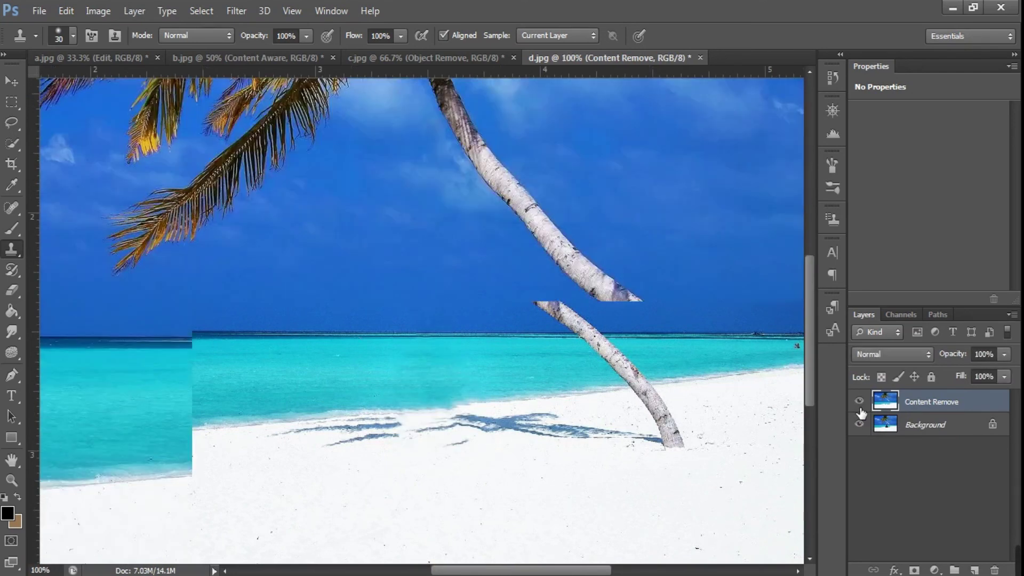
key(ctrl+plus)
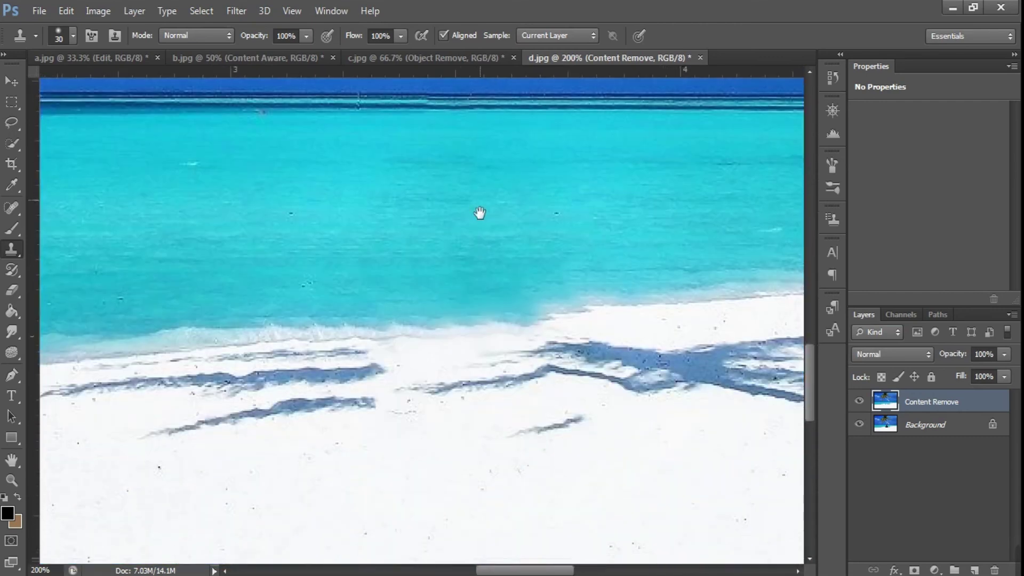
- Clone the lower palm shadow rightward across the chair gap to join the upper shadow
drag(469, 477, 482, 166)
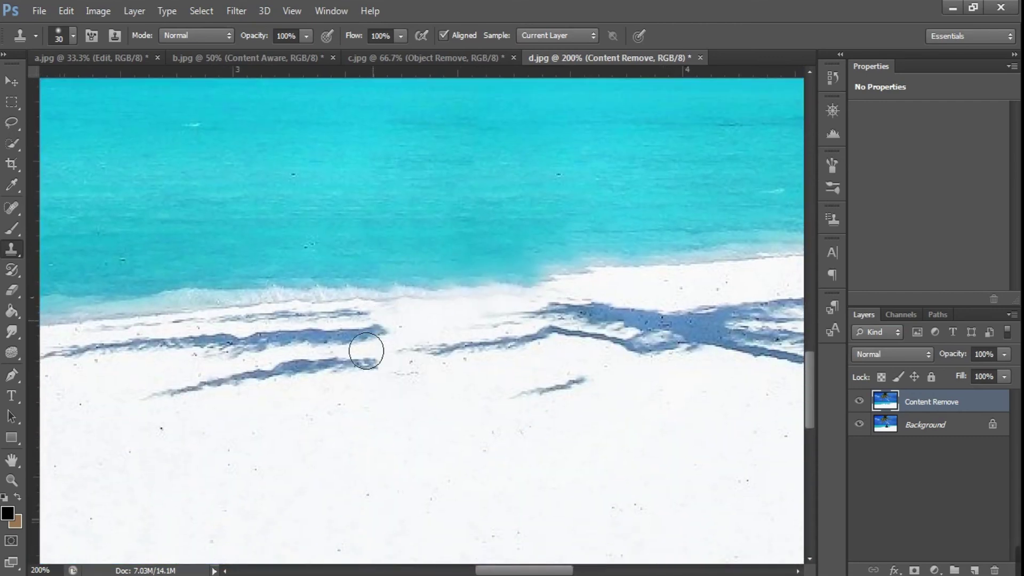
click(859, 401)
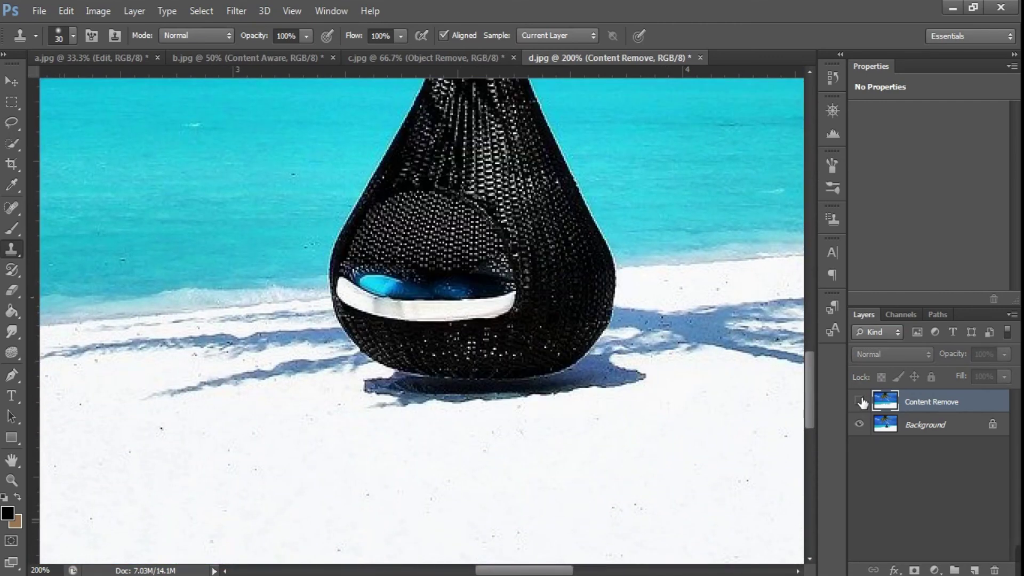
click(859, 401)
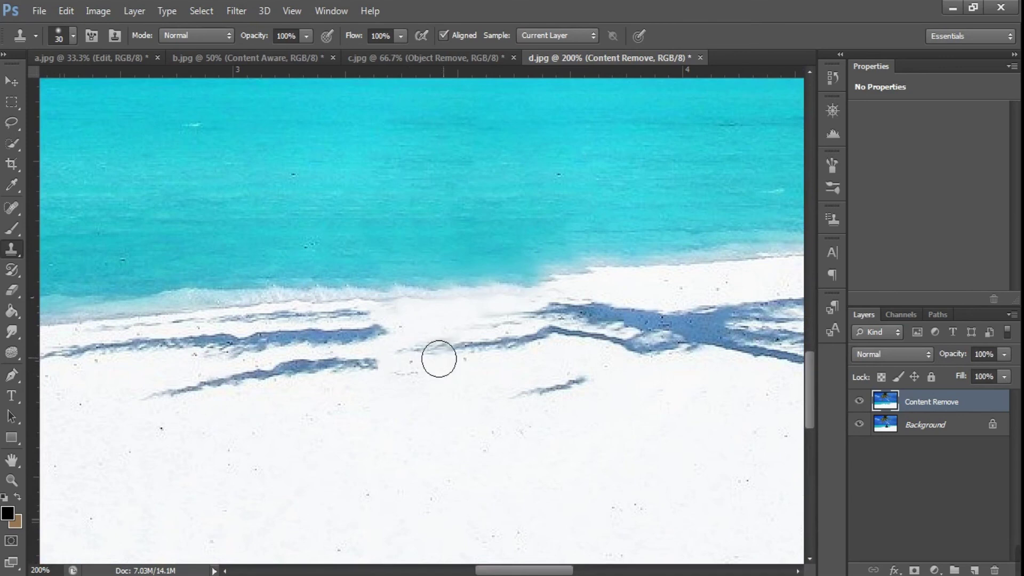
drag(353, 348, 367, 359)
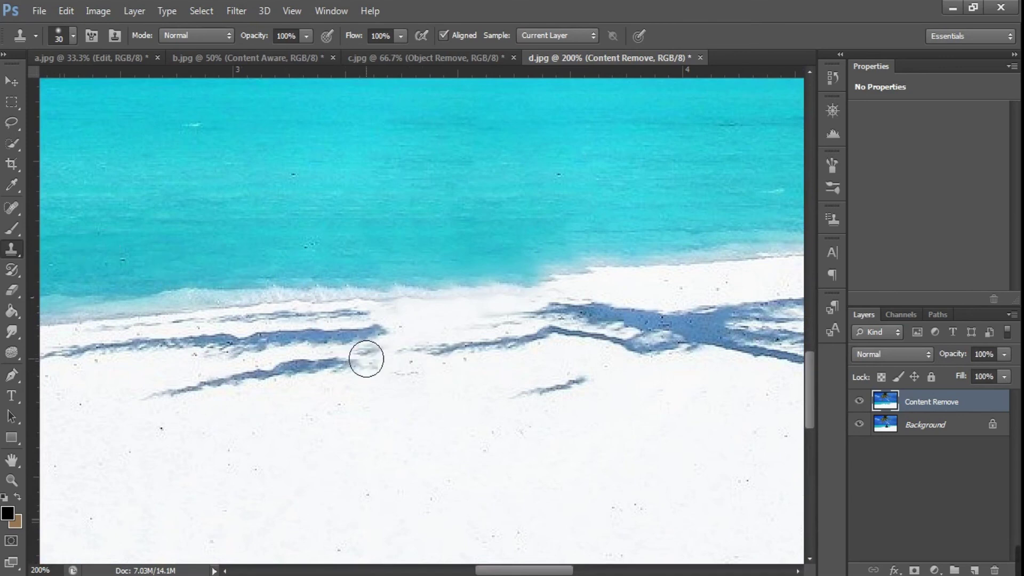
key(bracketleft)
key(ctrl+z)
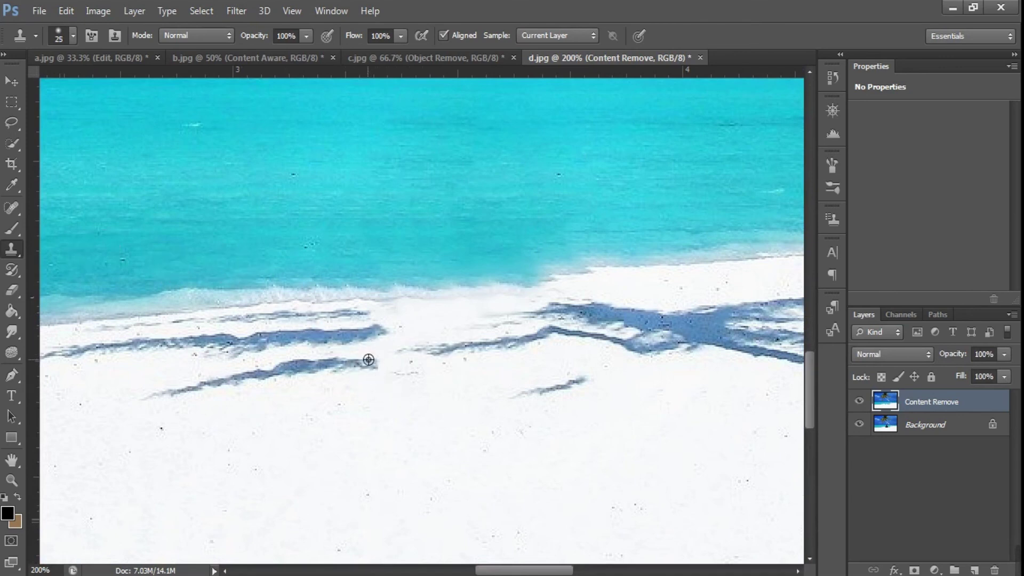
alt+click(293, 364)
drag(370, 360, 377, 360)
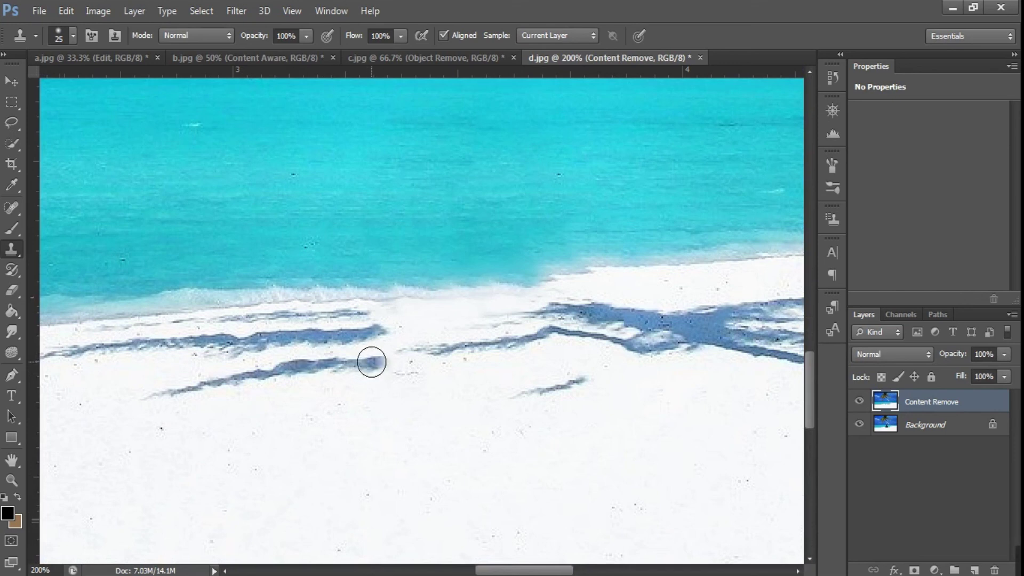
drag(377, 360, 429, 350)
alt+click(378, 360)
drag(433, 352, 449, 347)
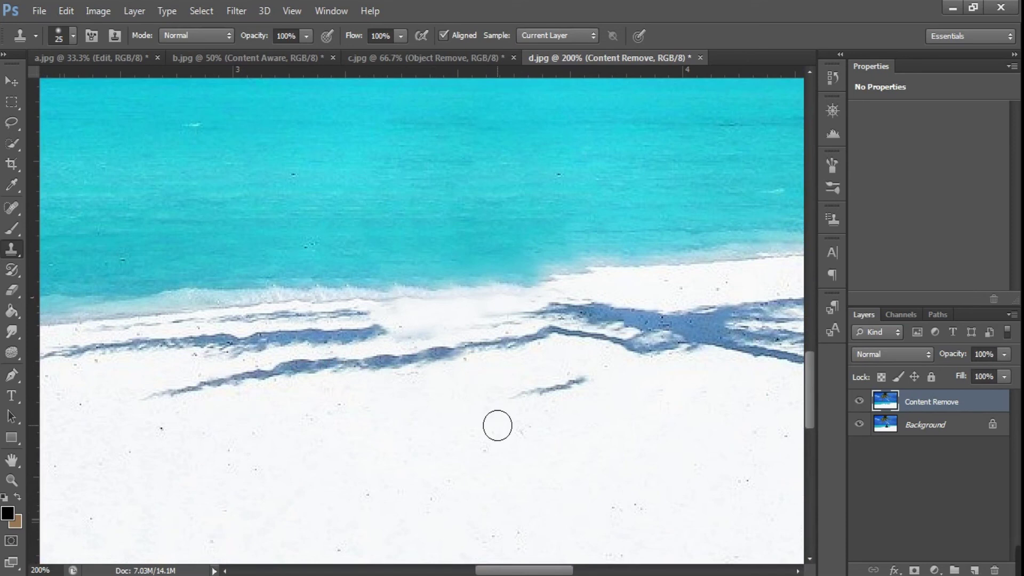
- Extend the upper palm shadow right to meet the right-hand palm shadow, comparing with the original
click(858, 403)
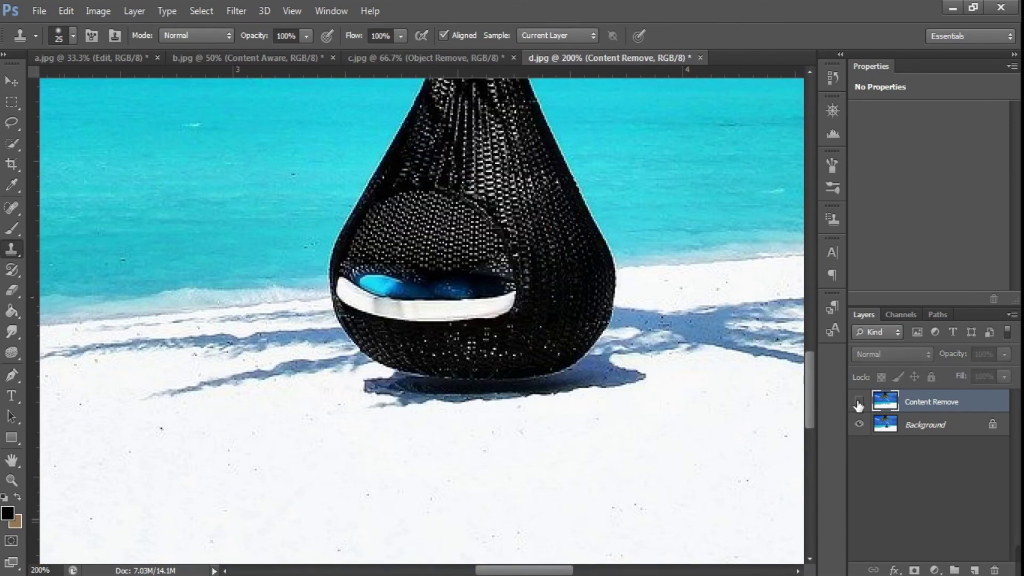
click(858, 403)
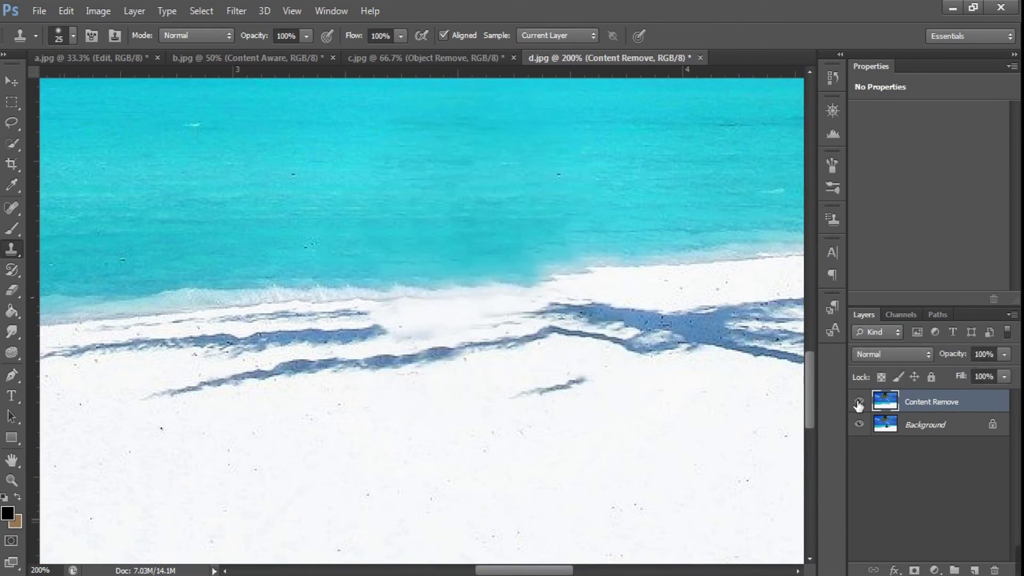
click(858, 403)
click(859, 403)
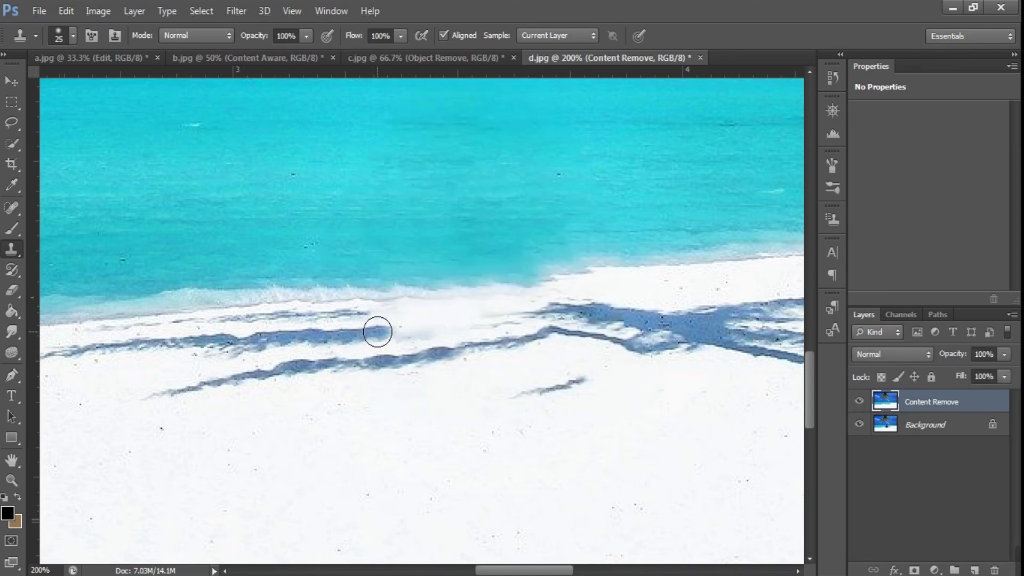
drag(377, 331, 427, 326)
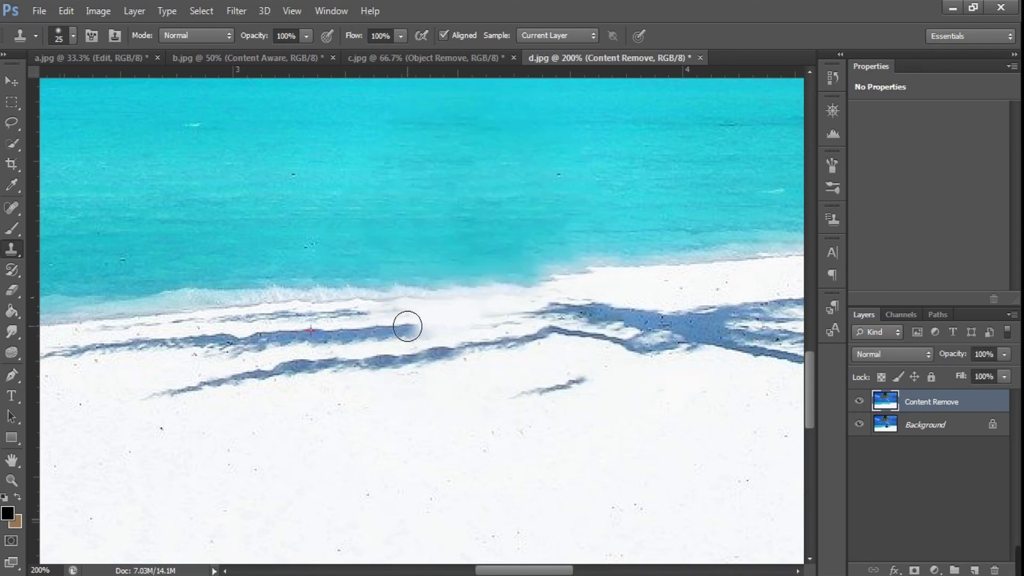
drag(427, 325, 447, 318)
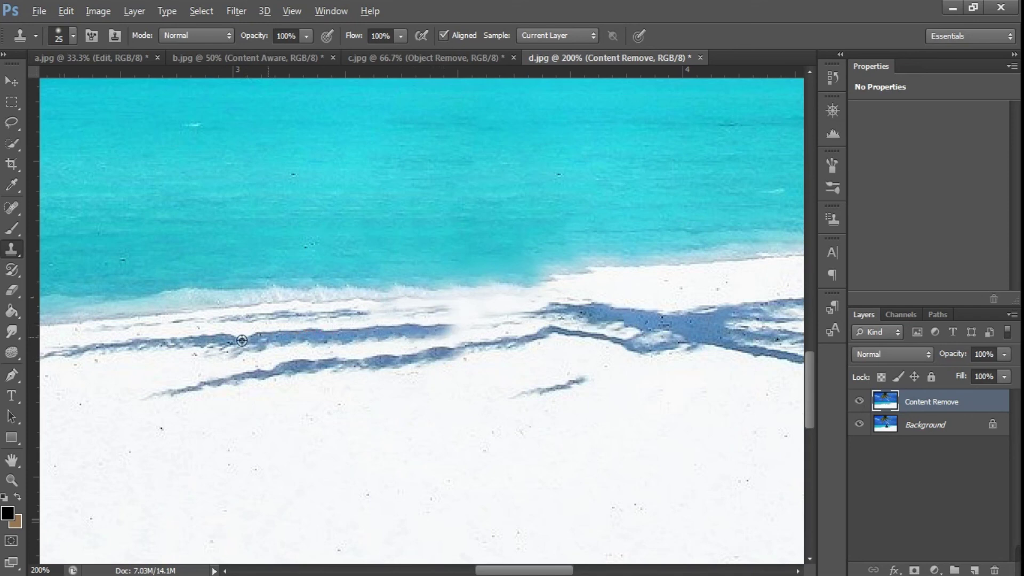
alt+click(299, 335)
drag(447, 327, 510, 318)
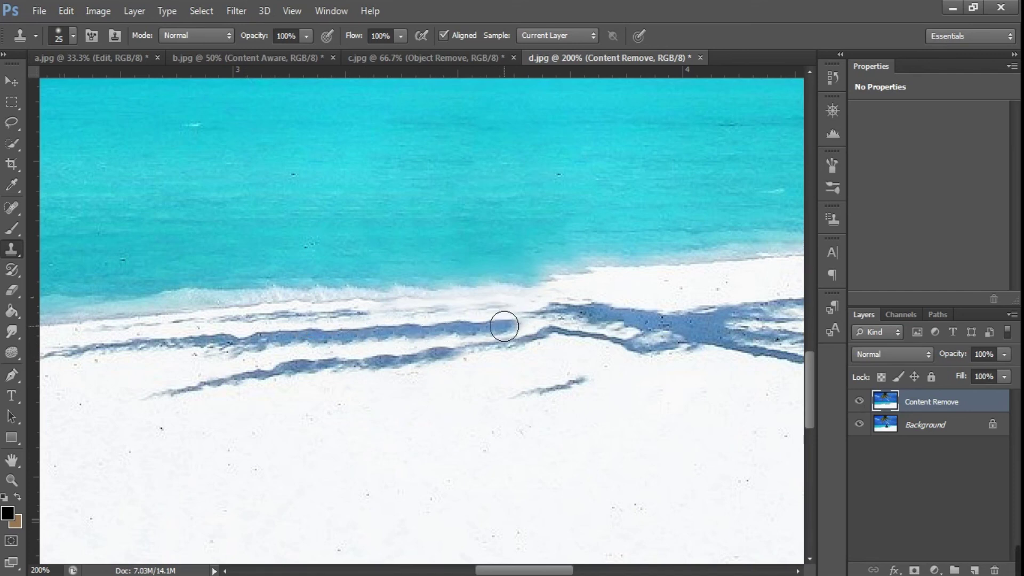
mouse_move(503, 326)
mouse_down()
mouse_move(548, 313)
mouse_move(549, 300)
mouse_up()
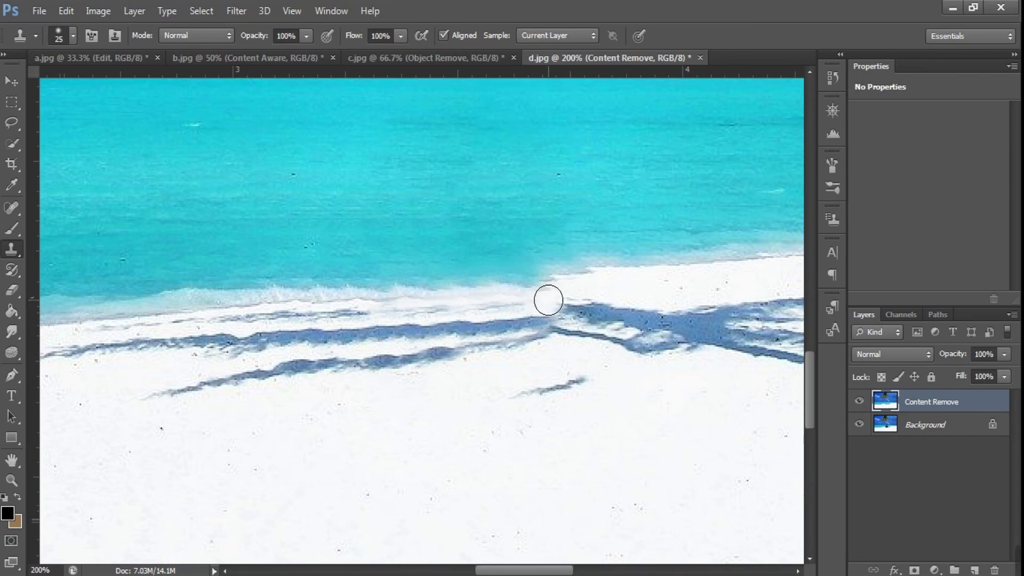
click(858, 403)
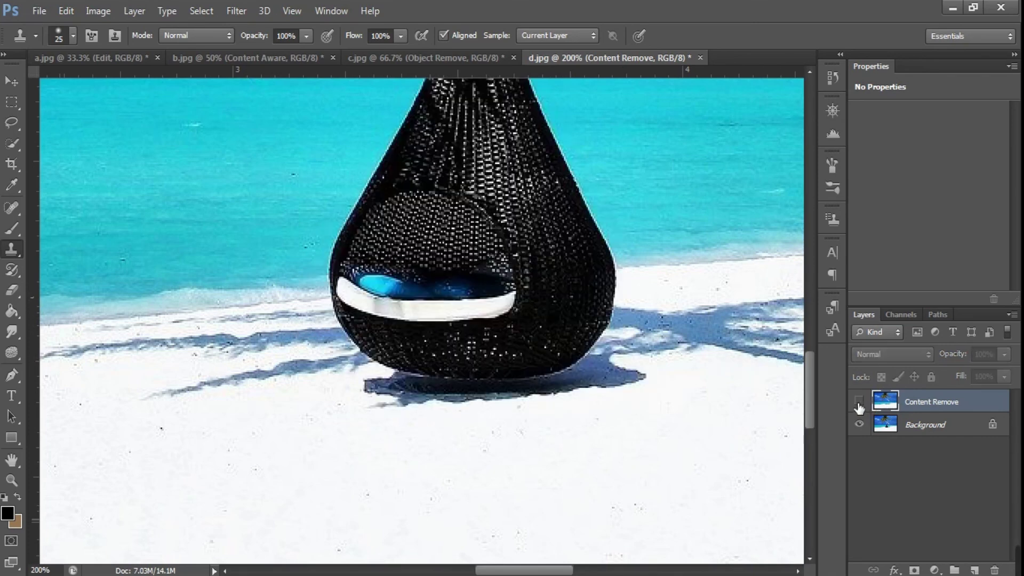
click(858, 402)
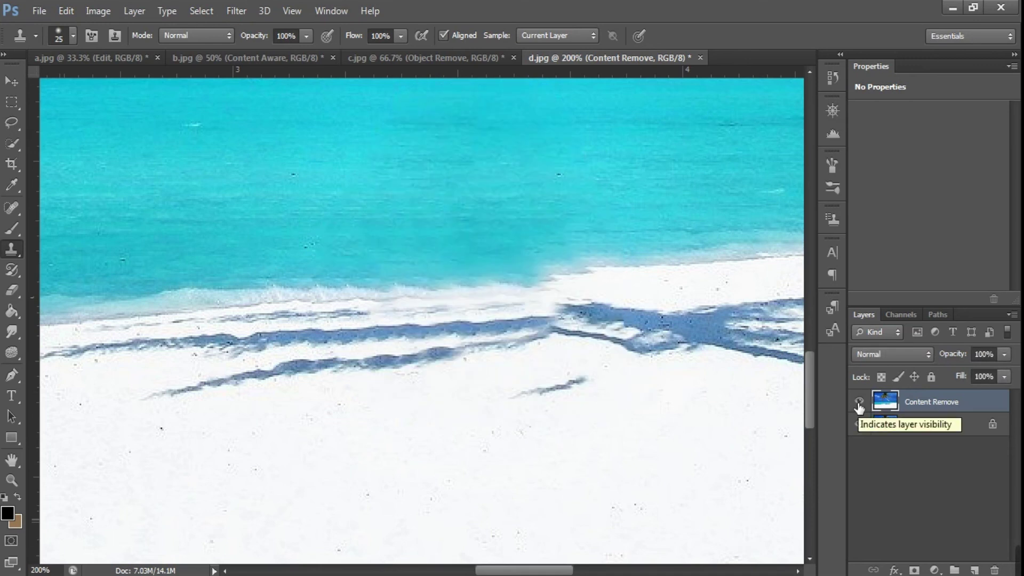
key(ctrl+minus)
key(ctrl+minus)
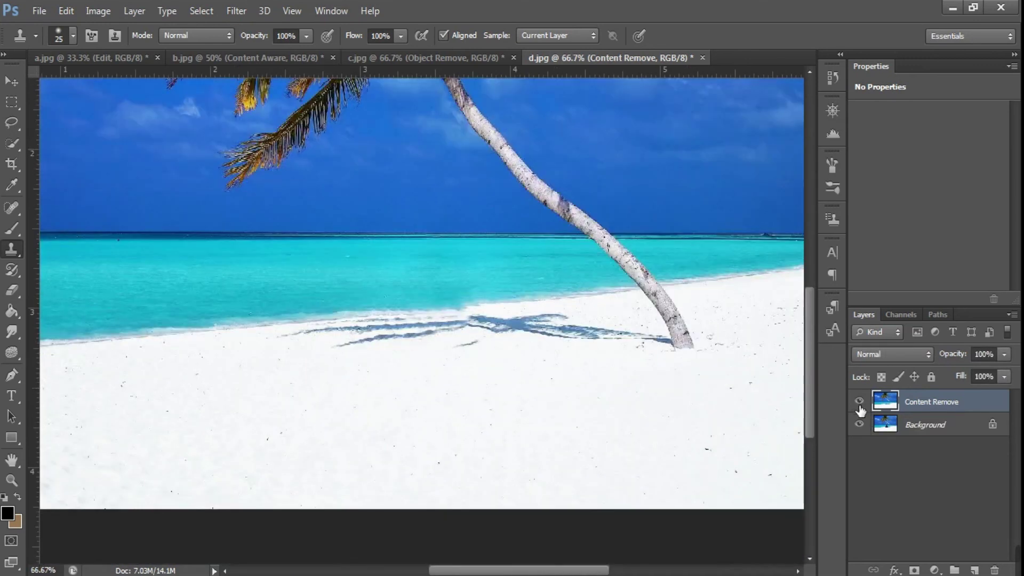
click(859, 403)
click(861, 404)
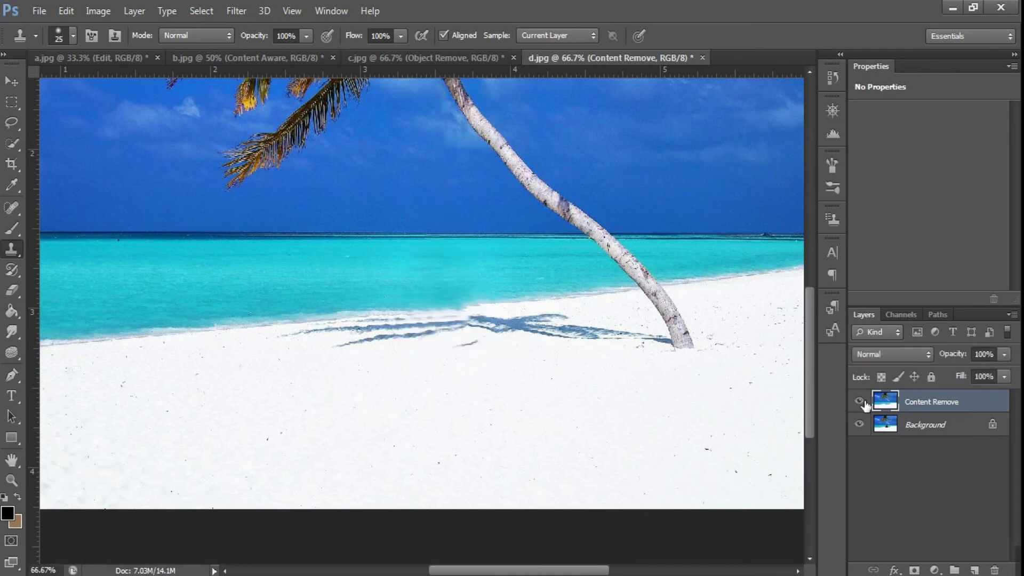